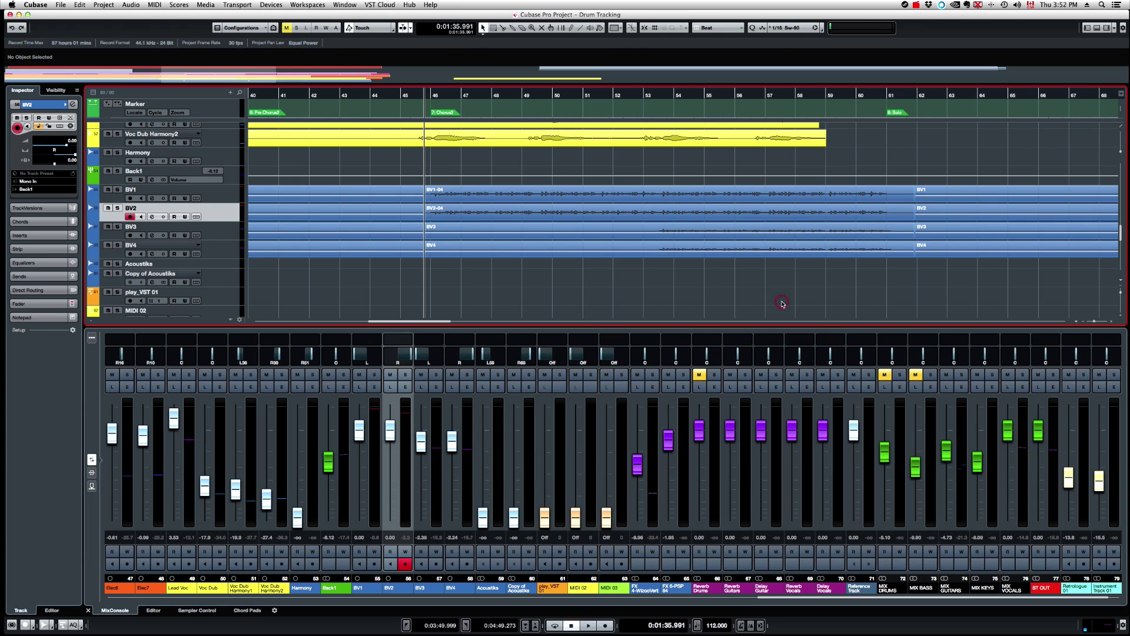
Step: Select the BV1-04 and BV2-04 chorus events together and open the Audio menu
click(561, 194)
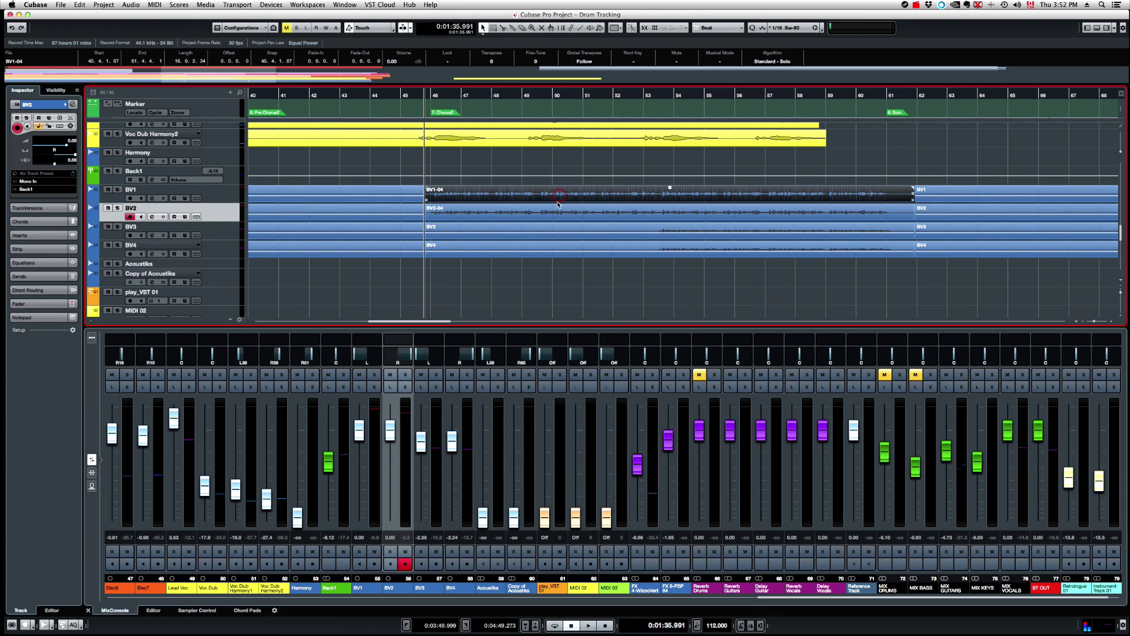
shift+click(556, 210)
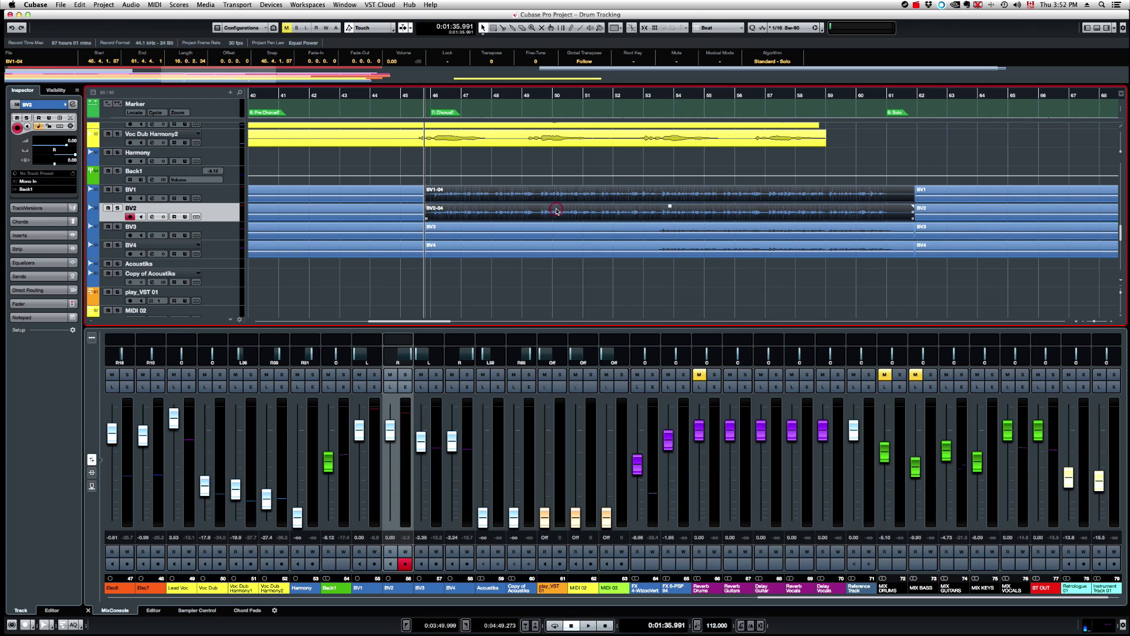
click(131, 5)
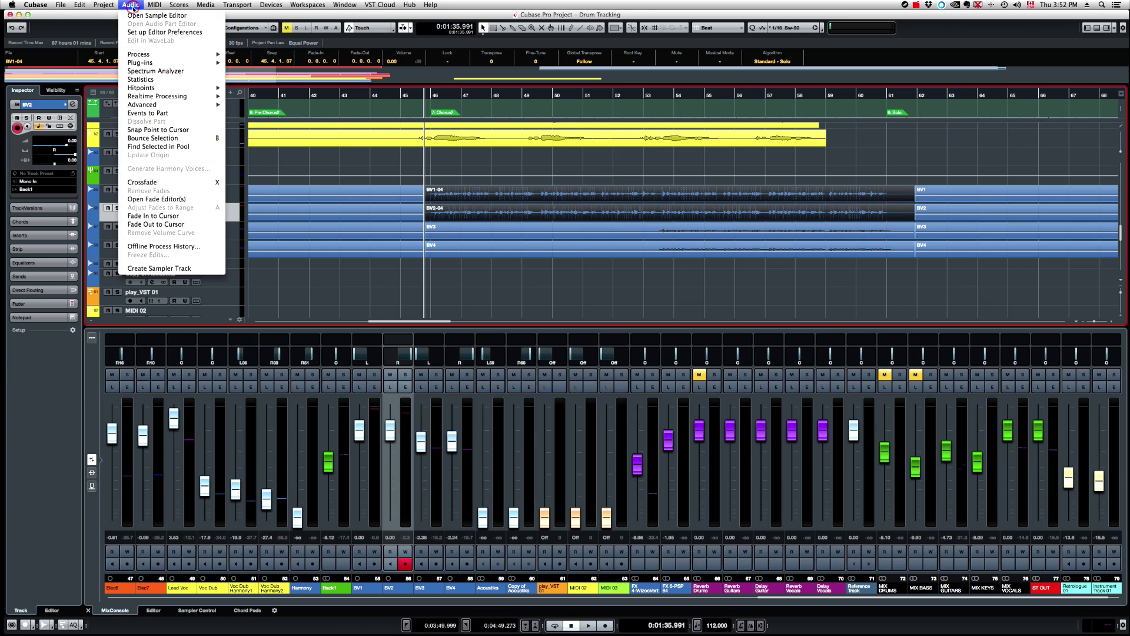
Step: Apply Bounce Selection to render both events as new files BV1-05 and BV2-05
click(154, 138)
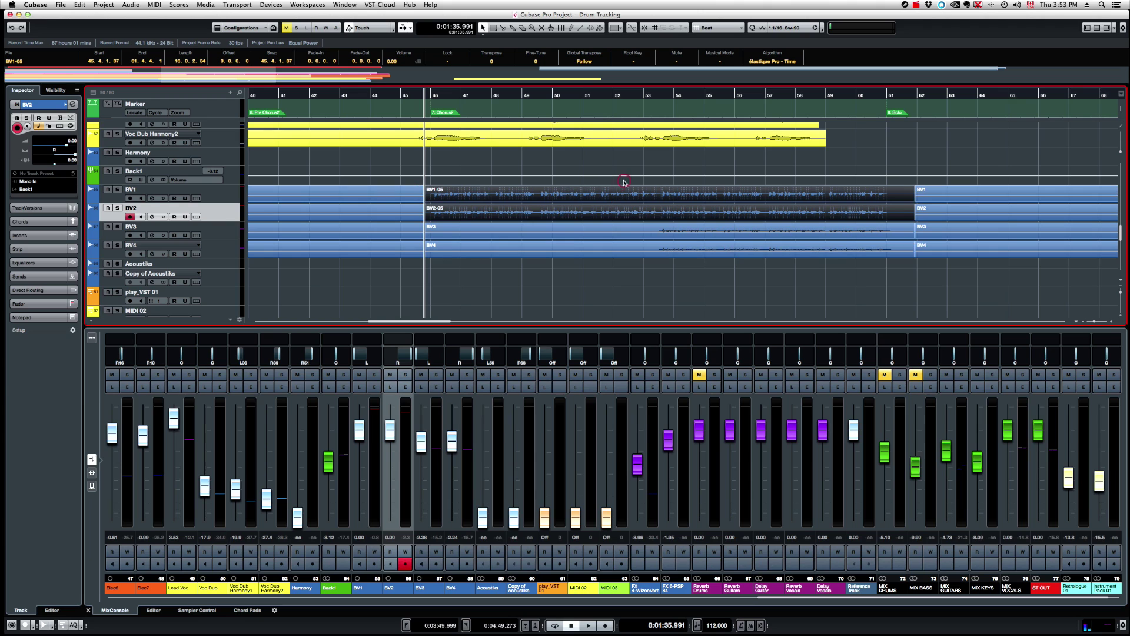
Step: Open BV1-05 in the Sample Editor, add BV2-05, and enable VariAudio Pitch & Warp
double_click(592, 193)
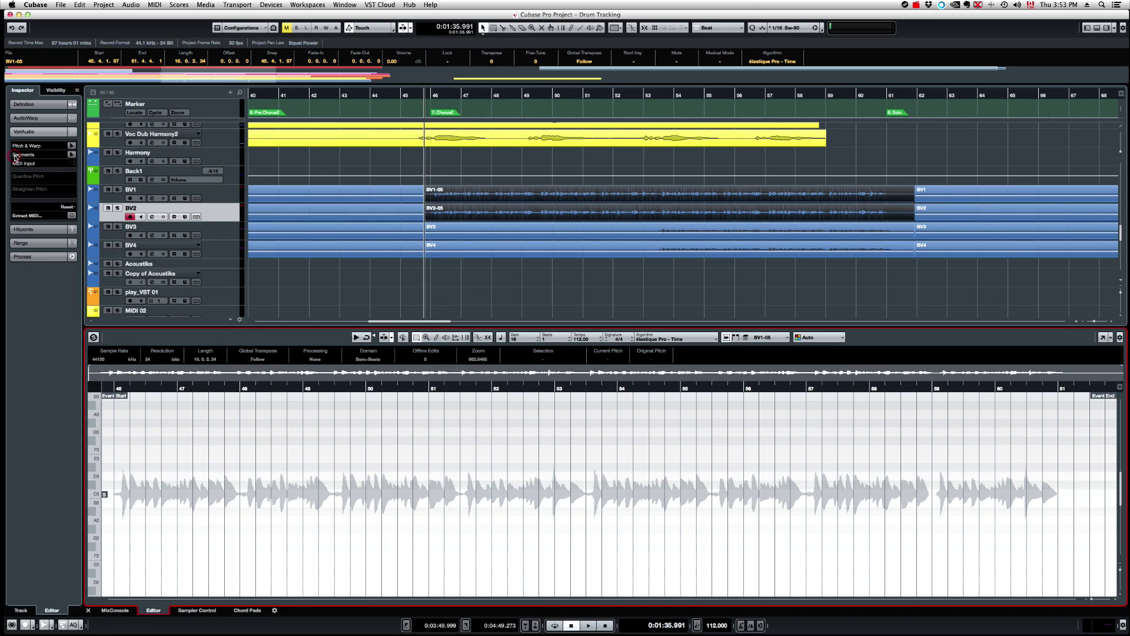
click(514, 212)
click(72, 145)
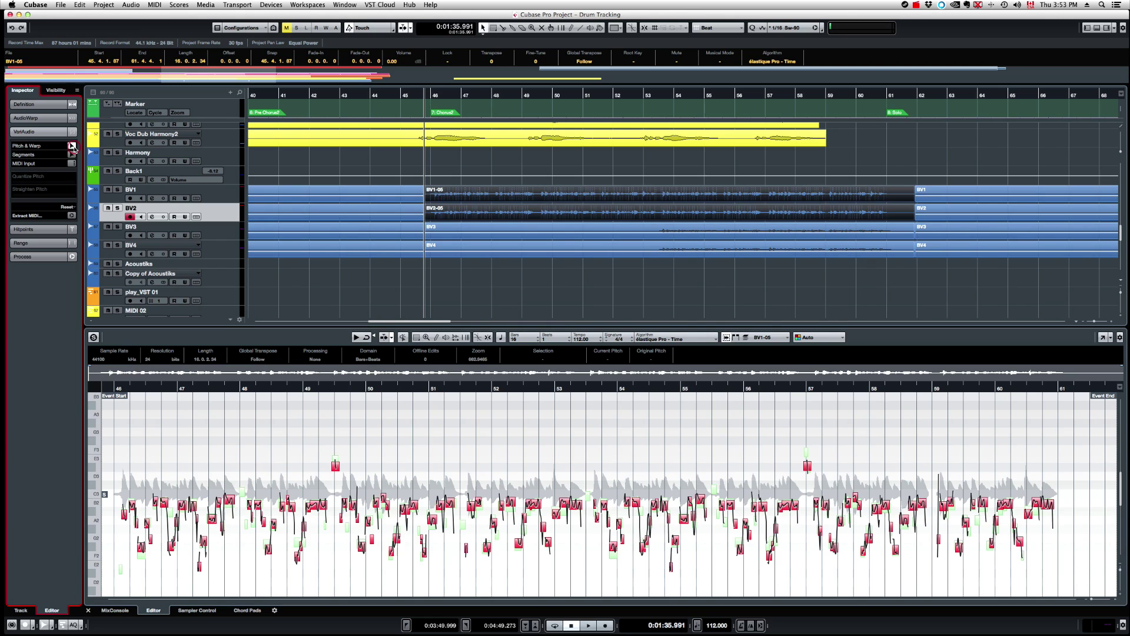
Step: Zoom in vertically and horizontally until bars 46–54 fill the editor with taller segments
click(1121, 570)
drag(1121, 570, 1121, 559)
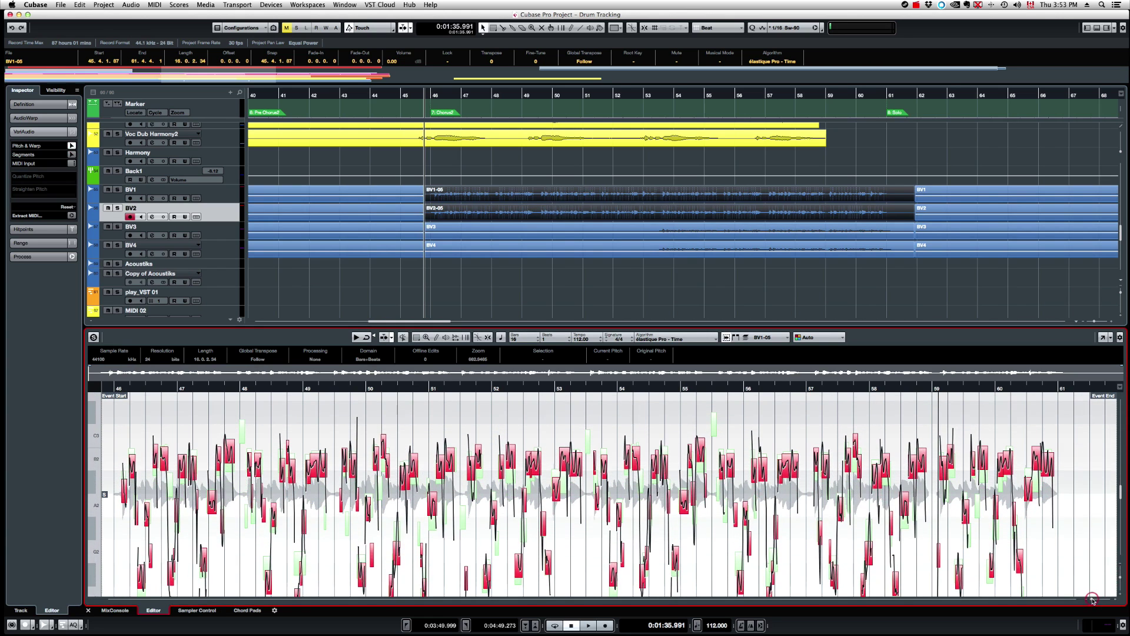
drag(1092, 600, 412, 466)
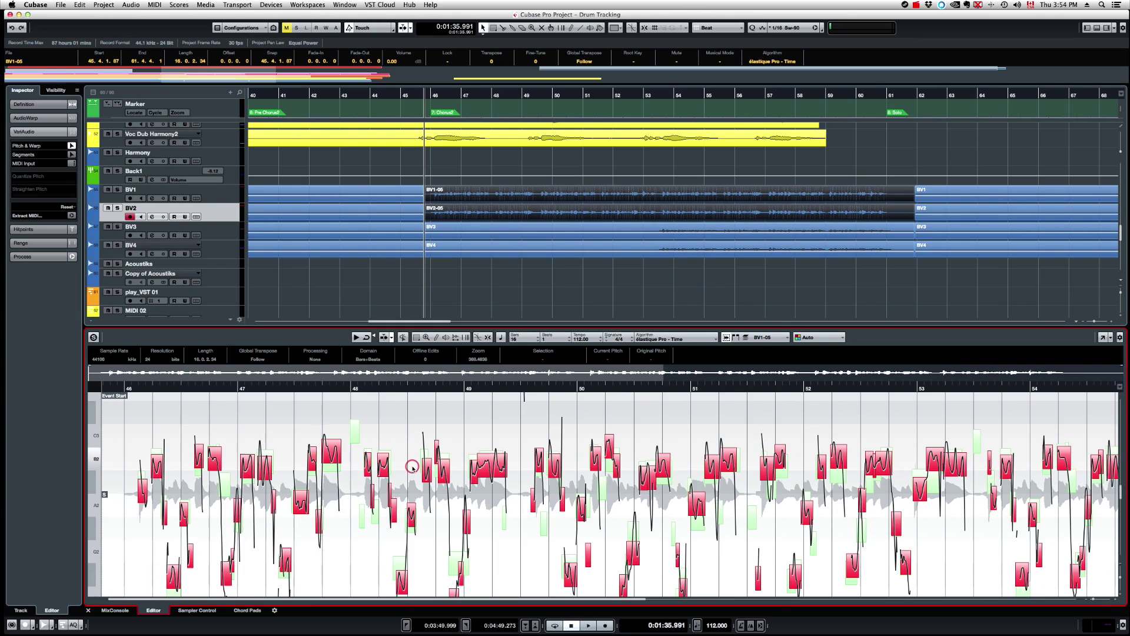
Step: Turn off Edit Active Audio Event Only so edits affect both takes, and solo the editor
click(745, 338)
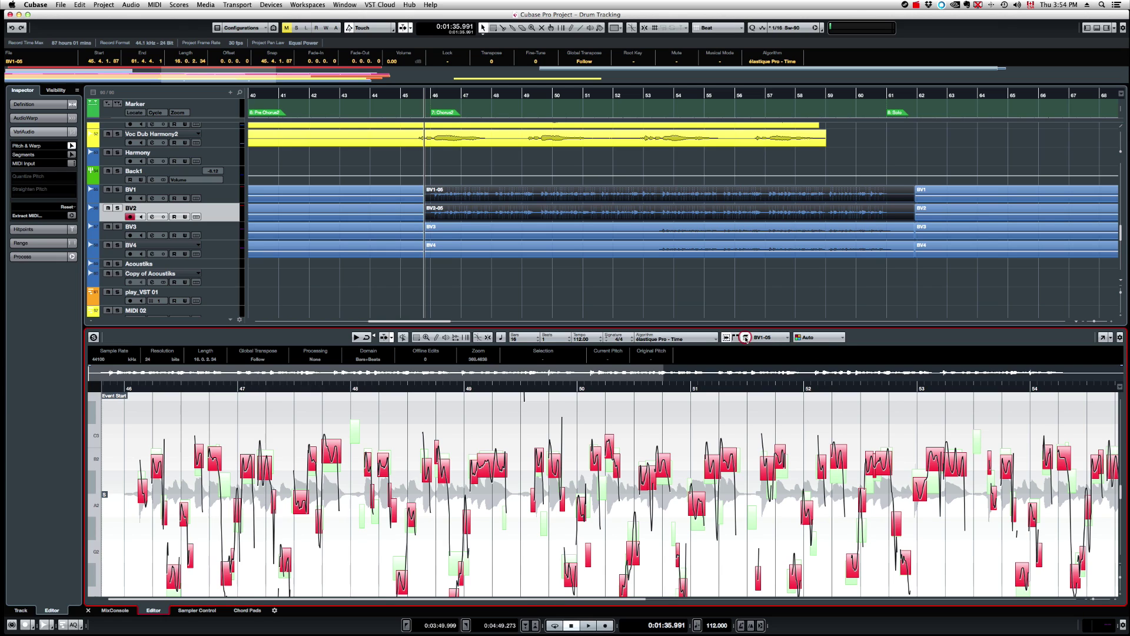
click(529, 474)
click(535, 477)
click(94, 337)
Step: Audition the soloed backing-vocal takes, playing and stopping twice
key(space)
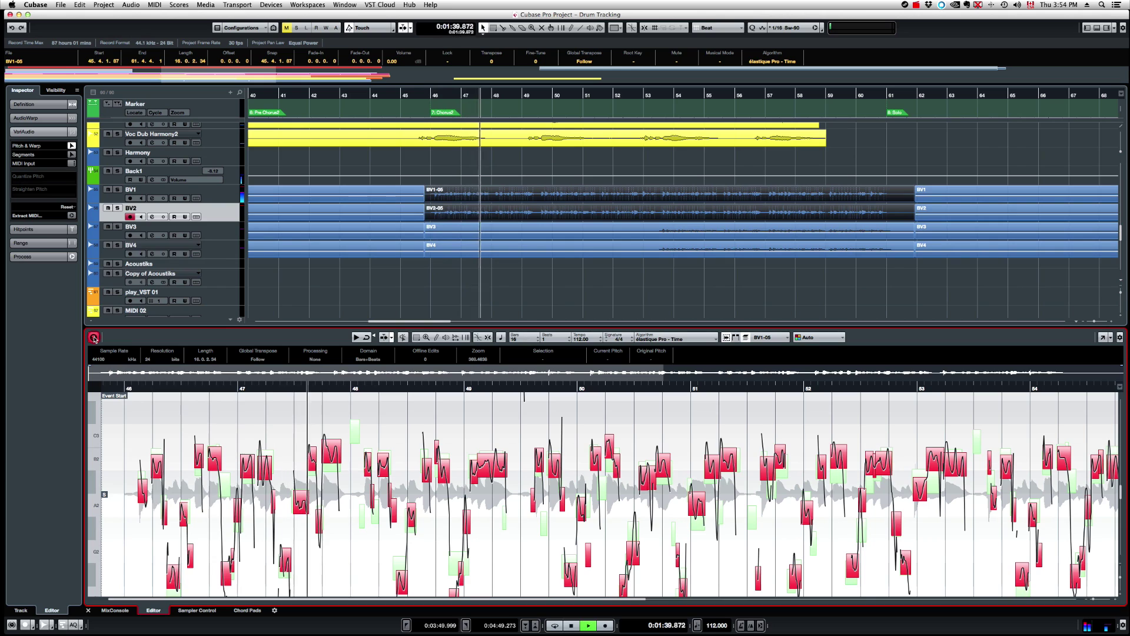
key(space)
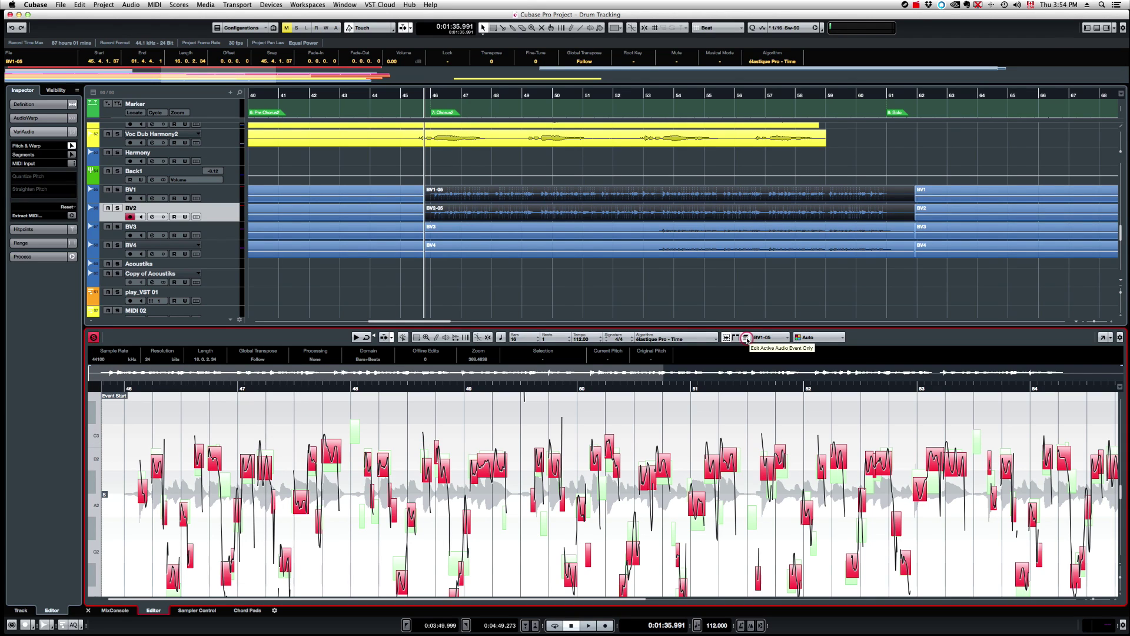
key(space)
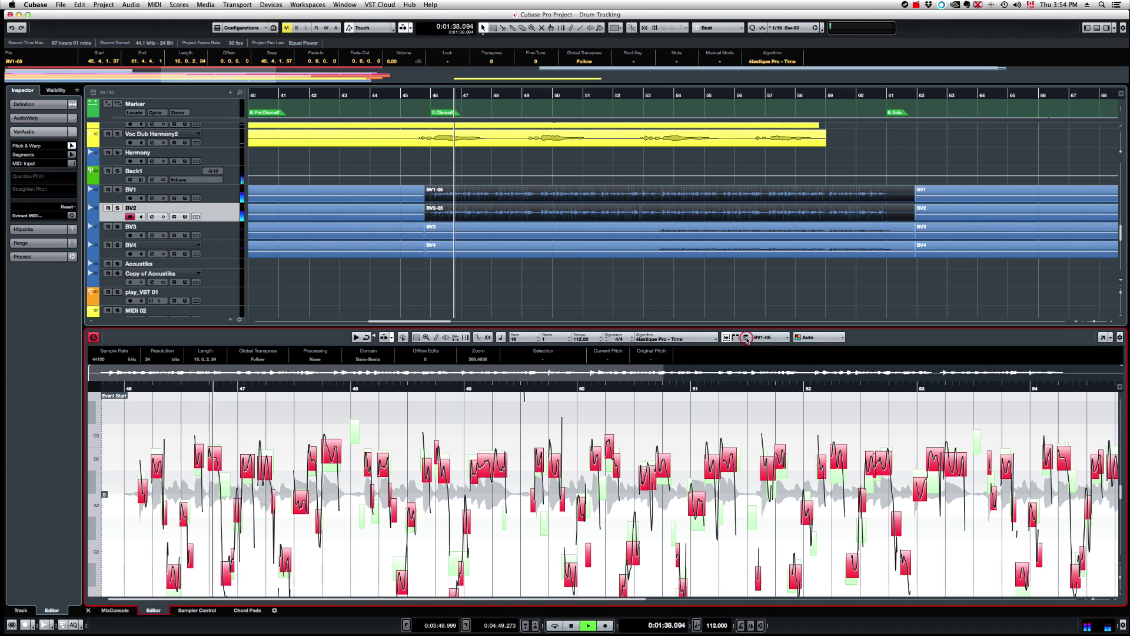
key(space)
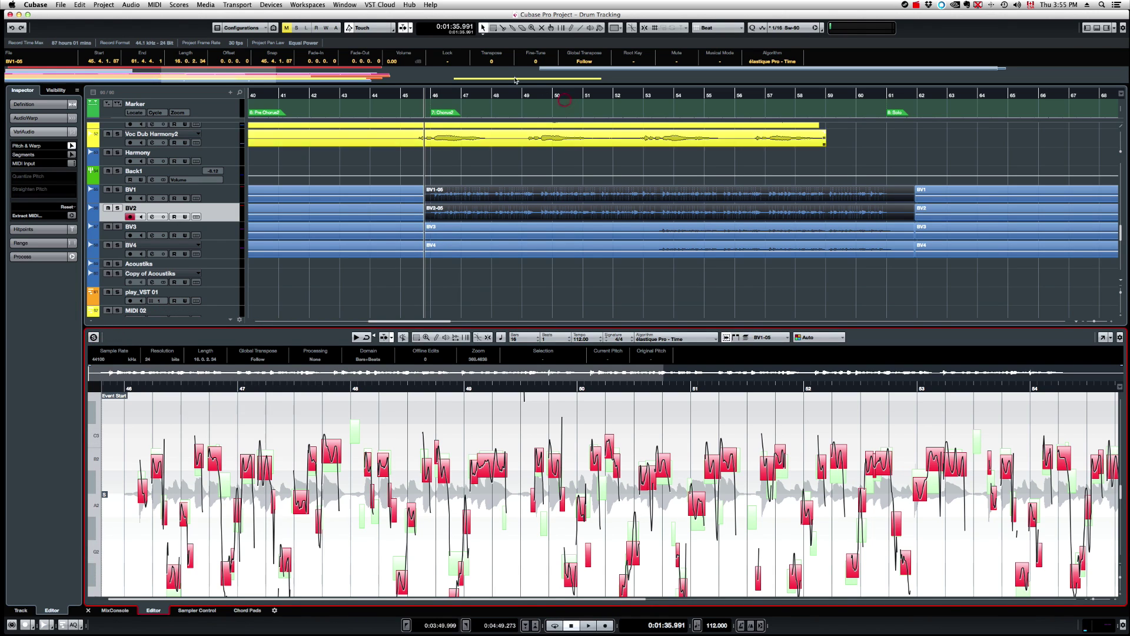
Step: Play the backing vocals from just before bar 45, then move the start point near the chorus
click(402, 96)
click(385, 96)
drag(386, 95, 386, 95)
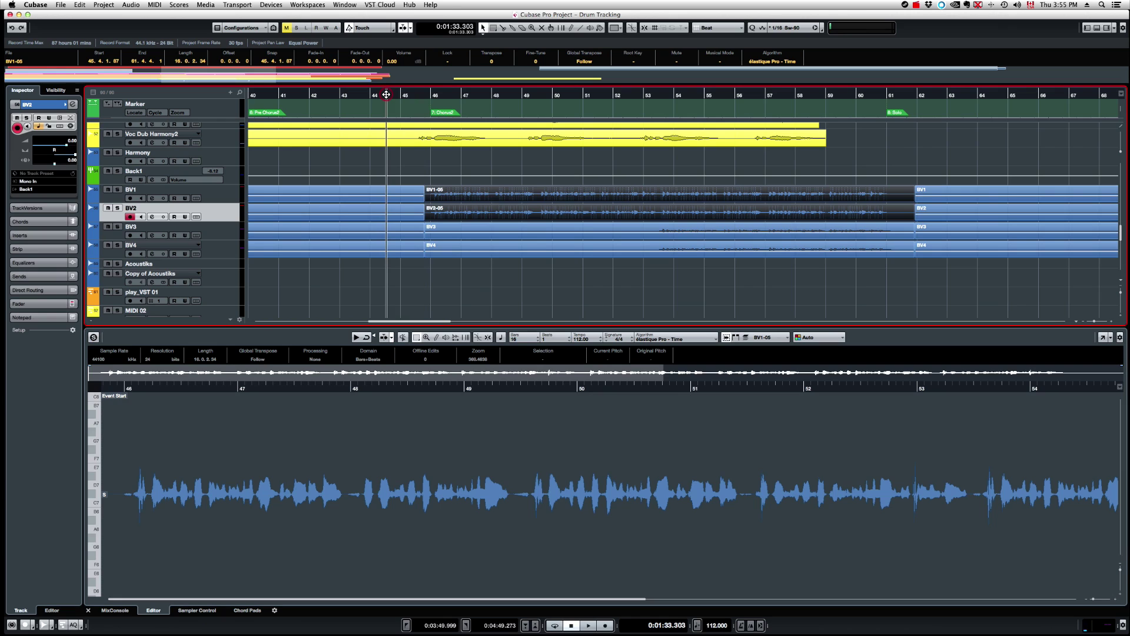
key(space)
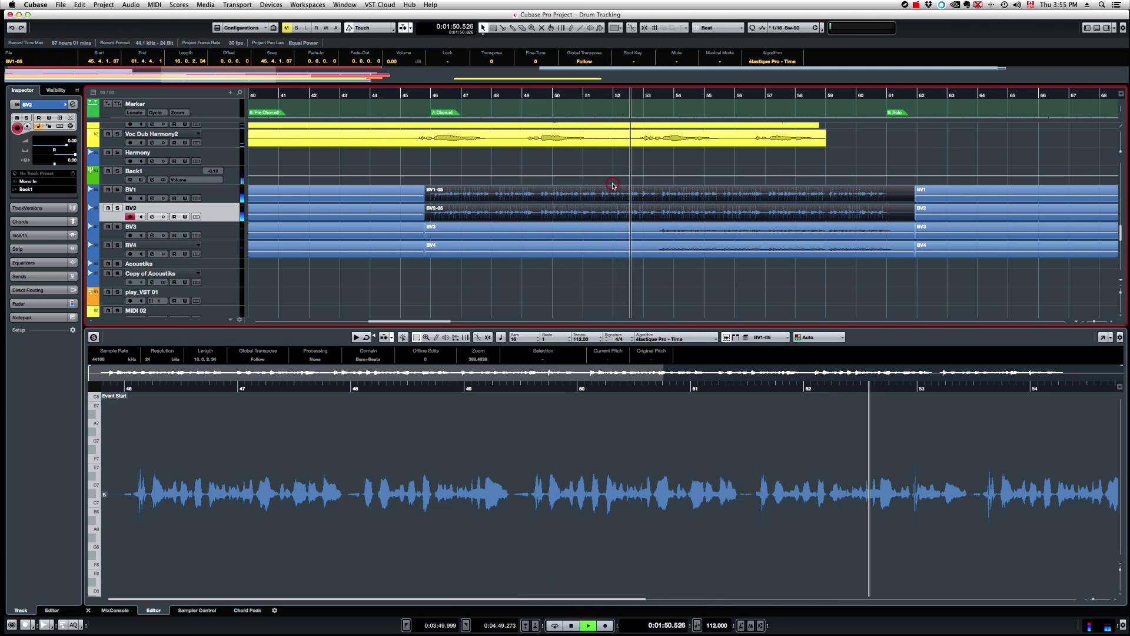
key(space)
drag(605, 97, 407, 130)
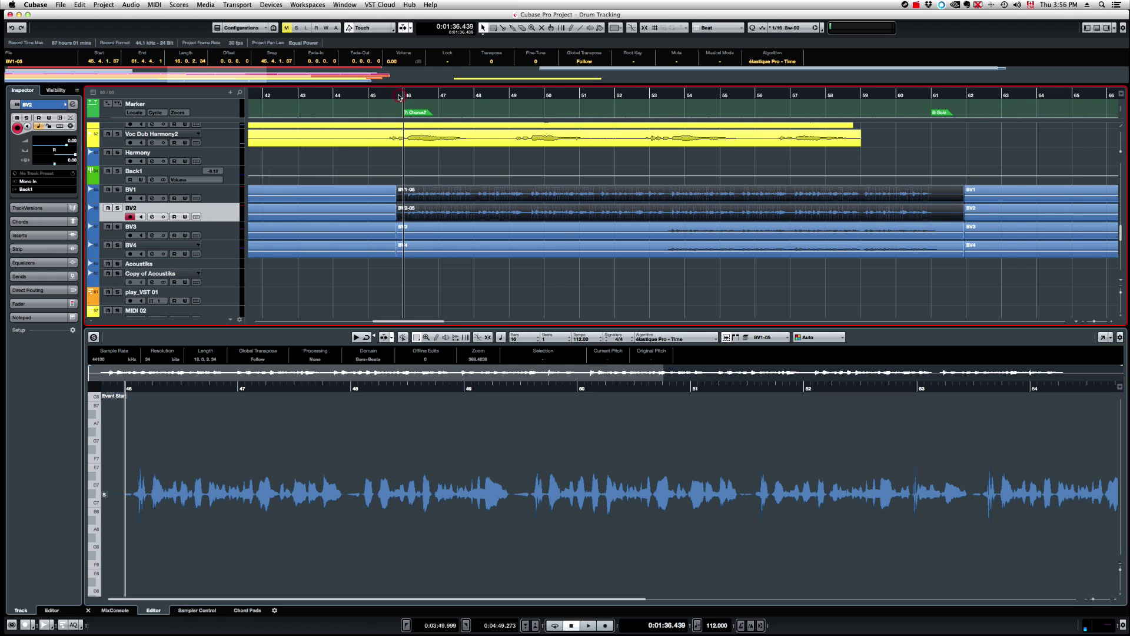
Step: Zoom out and restore the VariAudio pitch segments with Pitch & Warp editing on
key(g)
key(g)
key(ctrl+e)
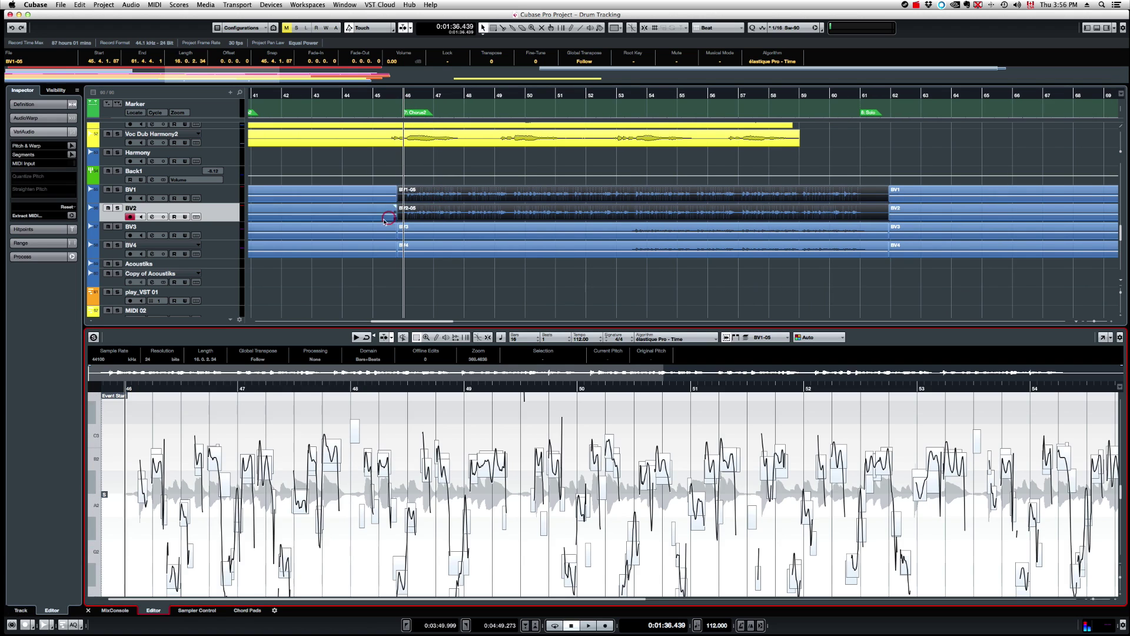
click(140, 15)
click(72, 146)
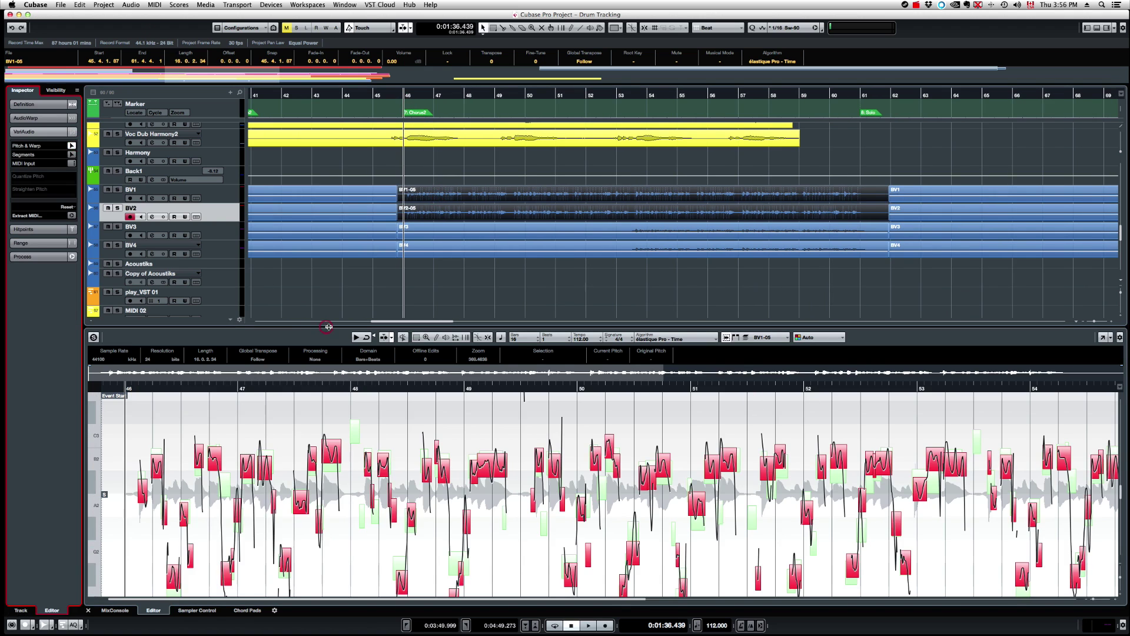
click(167, 459)
Step: Zoom into bars 46–51, play the takes, and select the pitch segments in bars 46–49
scroll(177, 465, down, 2)
scroll(265, 484, up, 2)
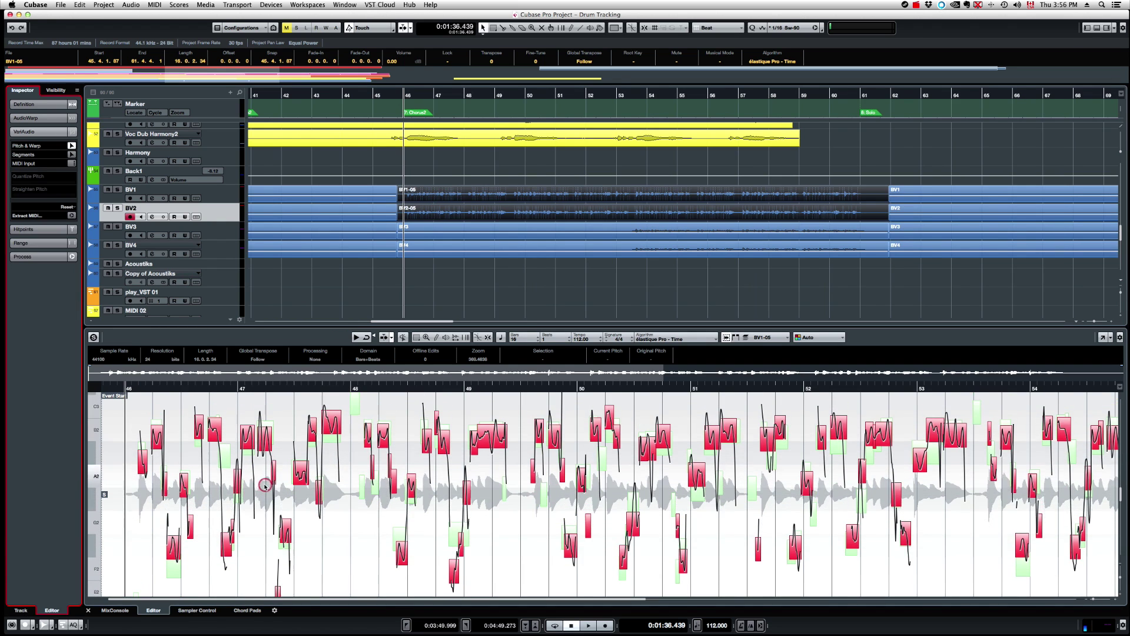
drag(182, 388, 257, 514)
drag(1120, 577, 1119, 575)
key(space)
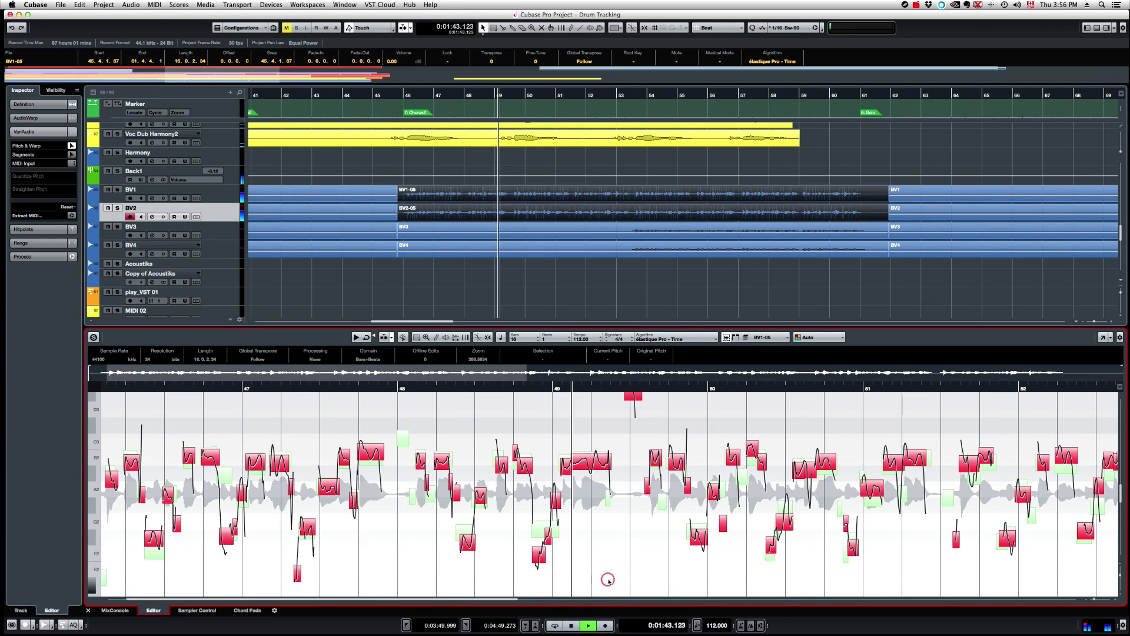
key(space)
drag(611, 582, 64, 434)
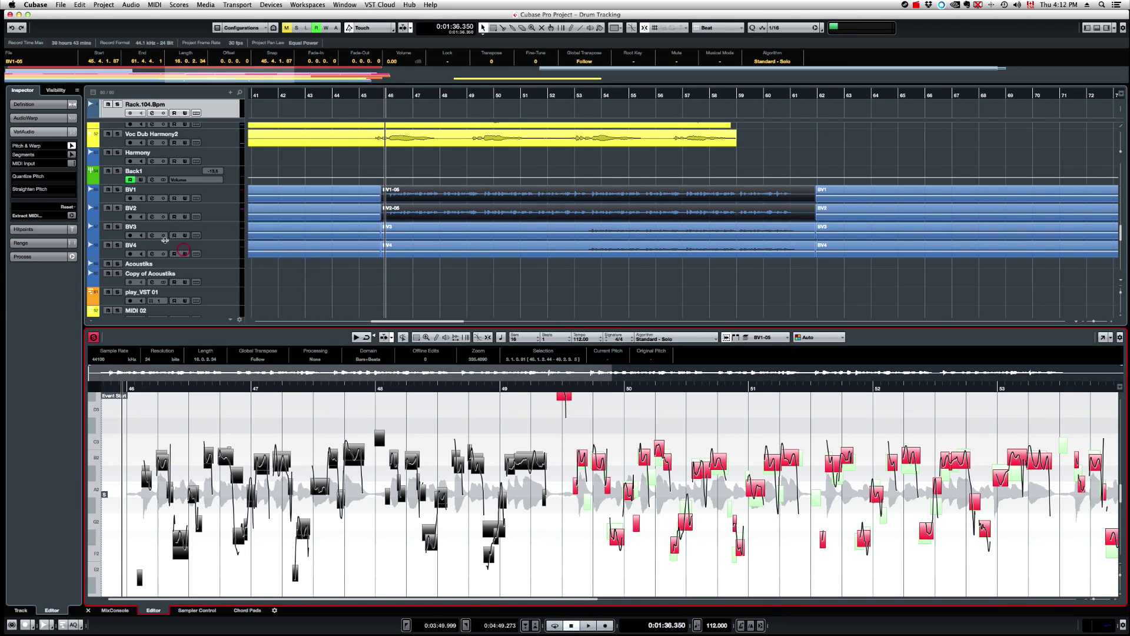
Step: Quantize the selected segments toward exact pitches, deselect them, and play from near bar 46
drag(18, 185, 80, 184)
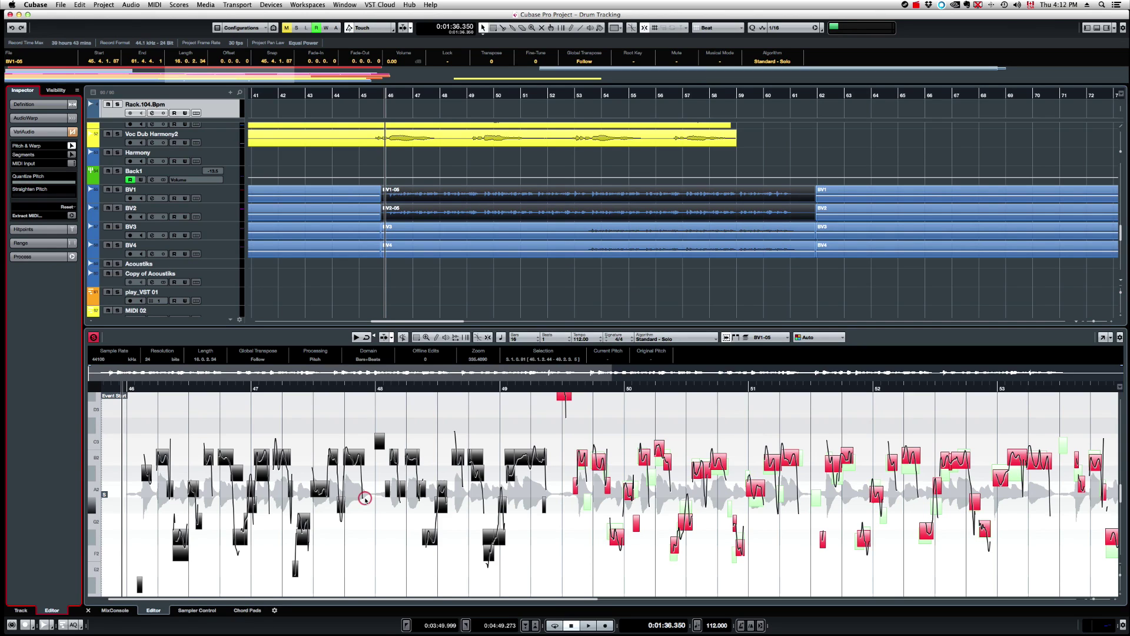
click(148, 402)
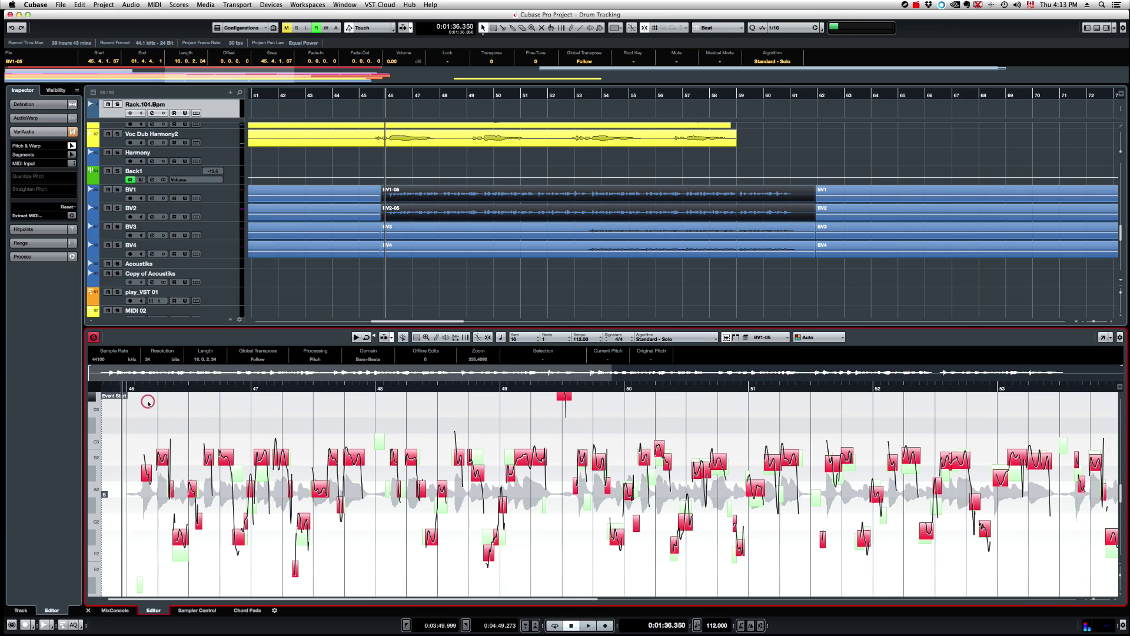
click(138, 391)
key(space)
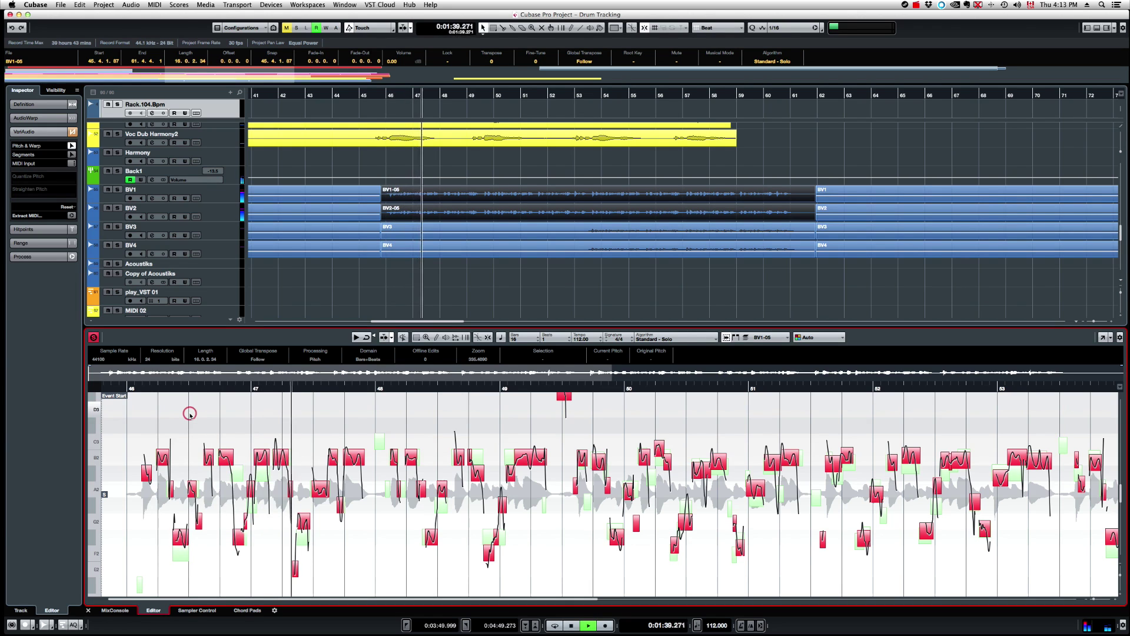
key(space)
Step: Make BV2 the edited take, raise its low segment about a semitone, and audition it
scroll(165, 418, up, 2)
scroll(210, 446, up, 2)
scroll(231, 465, down, 1)
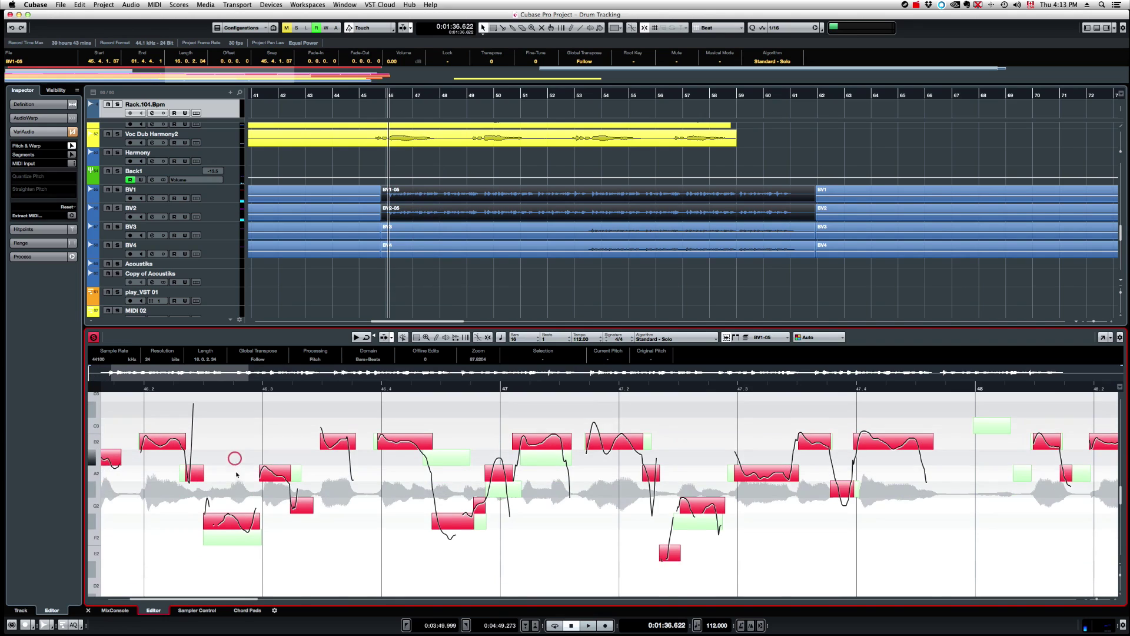
click(234, 538)
click(223, 540)
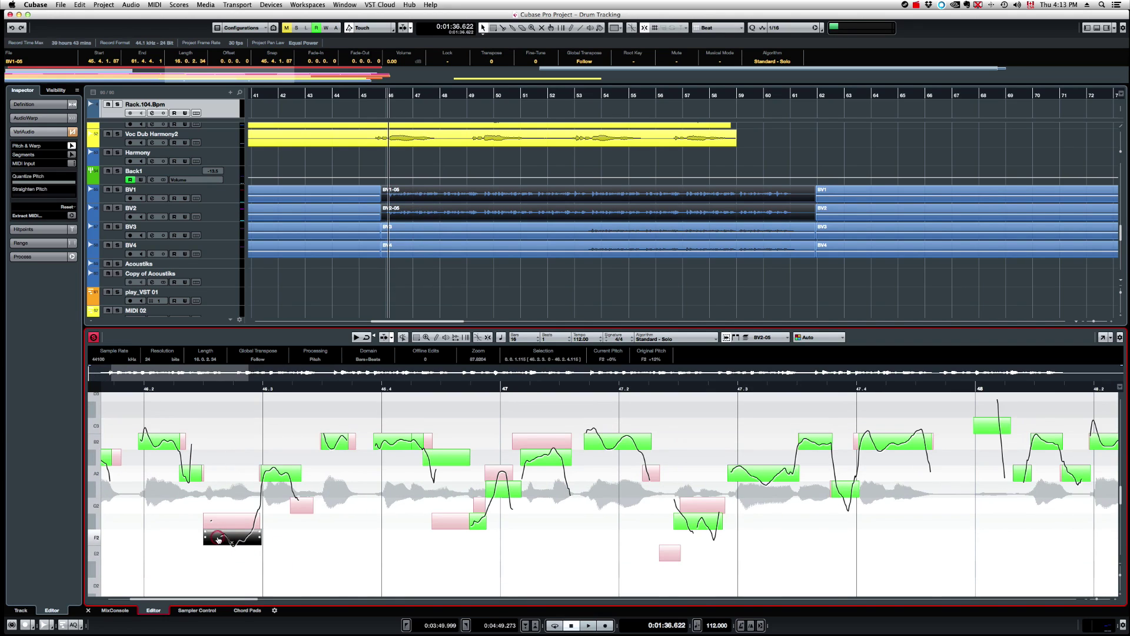
drag(217, 538, 218, 523)
key(space)
key(space)
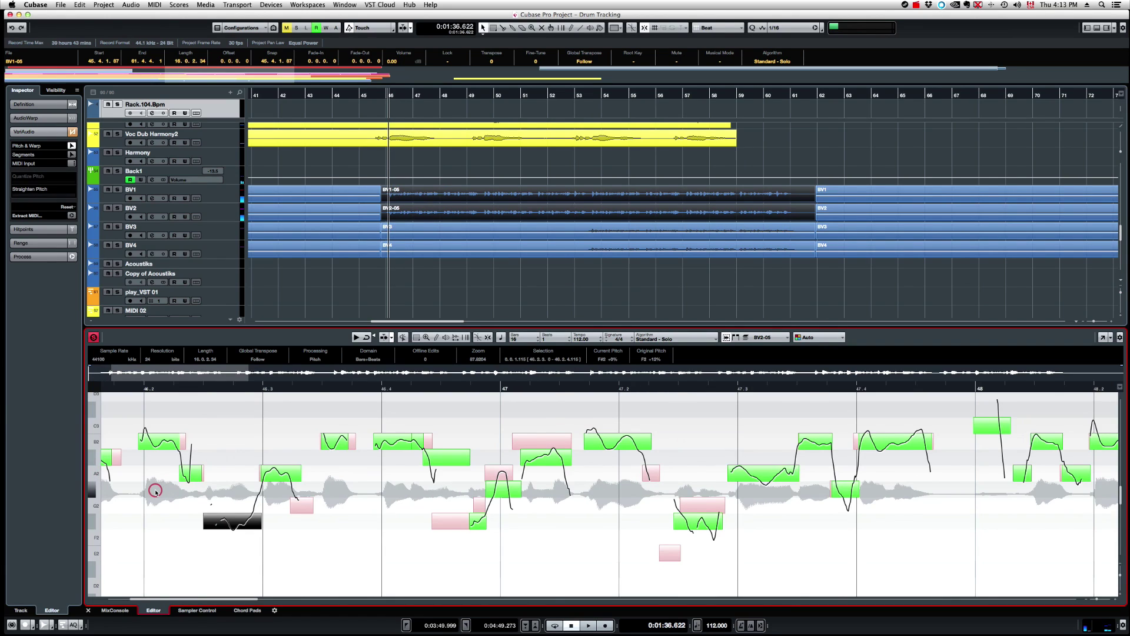
scroll(155, 490, left, 5)
drag(269, 457, 271, 443)
Step: Raise two more segments a semitone each, to B2 and A2, and audition
key(space)
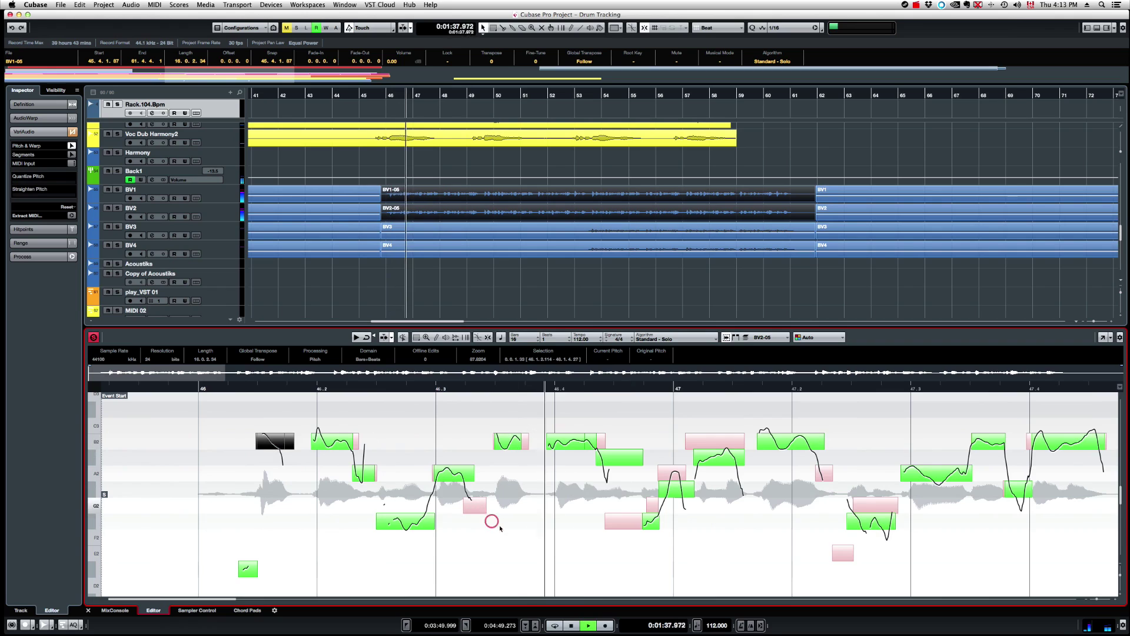
key(space)
scroll(503, 529, right, 10)
click(370, 483)
drag(366, 482, 366, 463)
drag(328, 512, 328, 496)
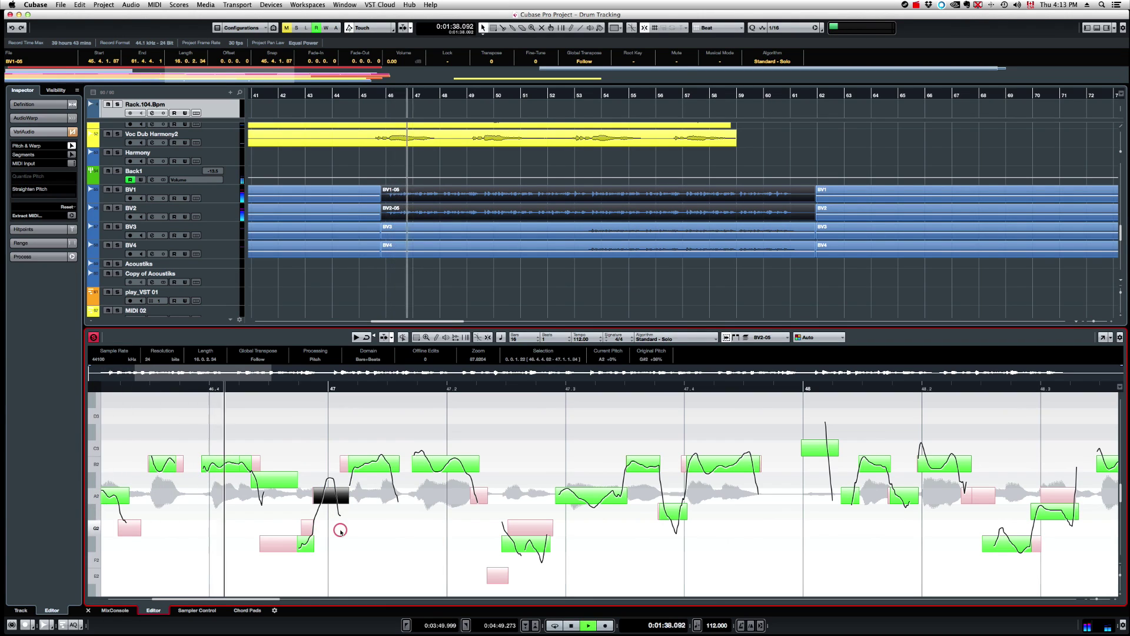
key(space)
click(323, 548)
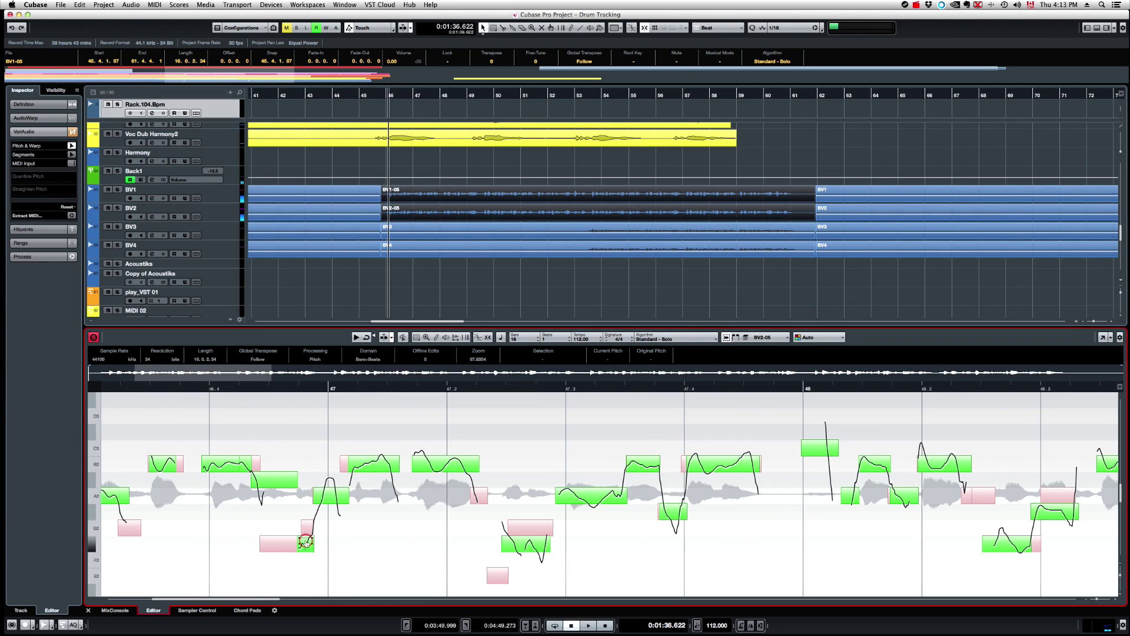
Step: Raise a BV1 segment to G2, try BV2's A#2 at B2, then undo it
drag(283, 543, 282, 534)
key(space)
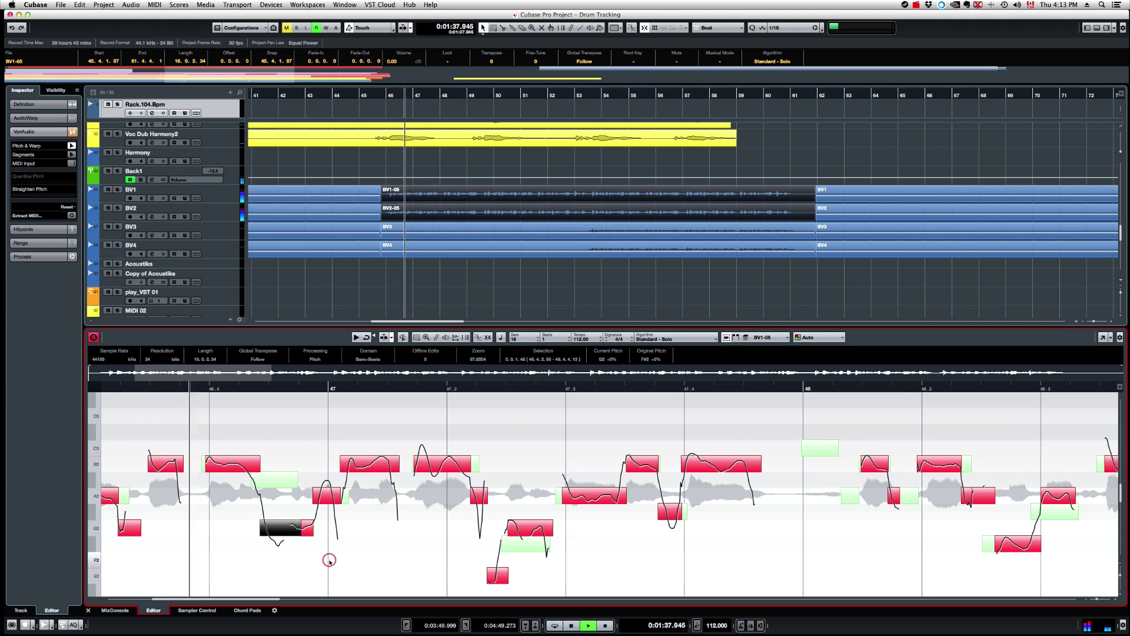
key(space)
drag(276, 478, 283, 468)
key(space)
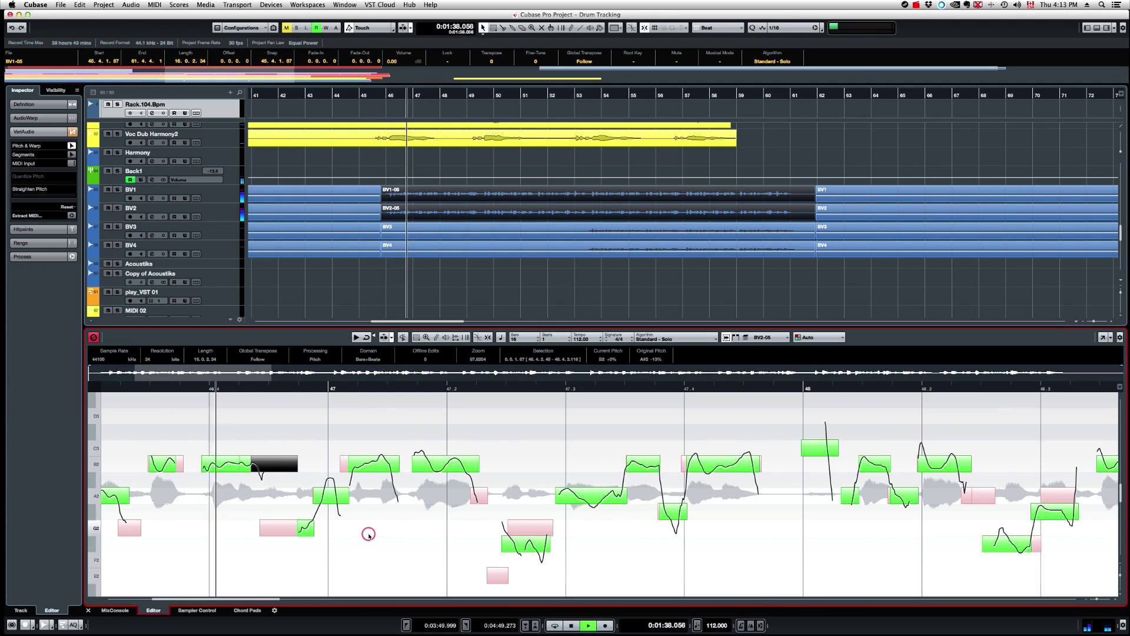
key(space)
key(super+z)
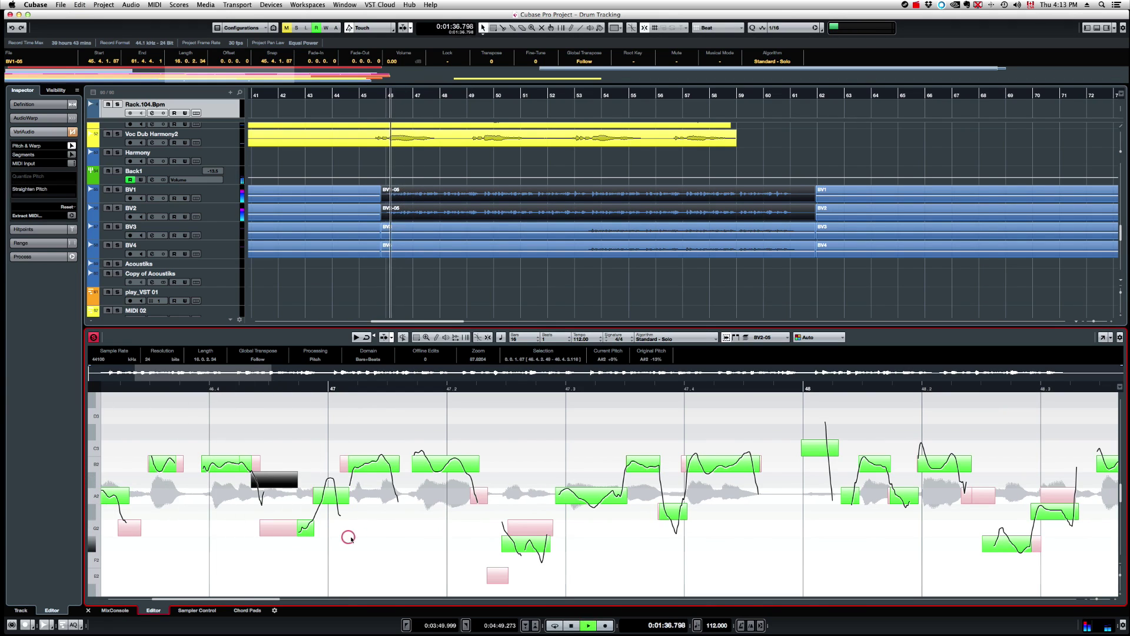
key(space)
click(350, 537)
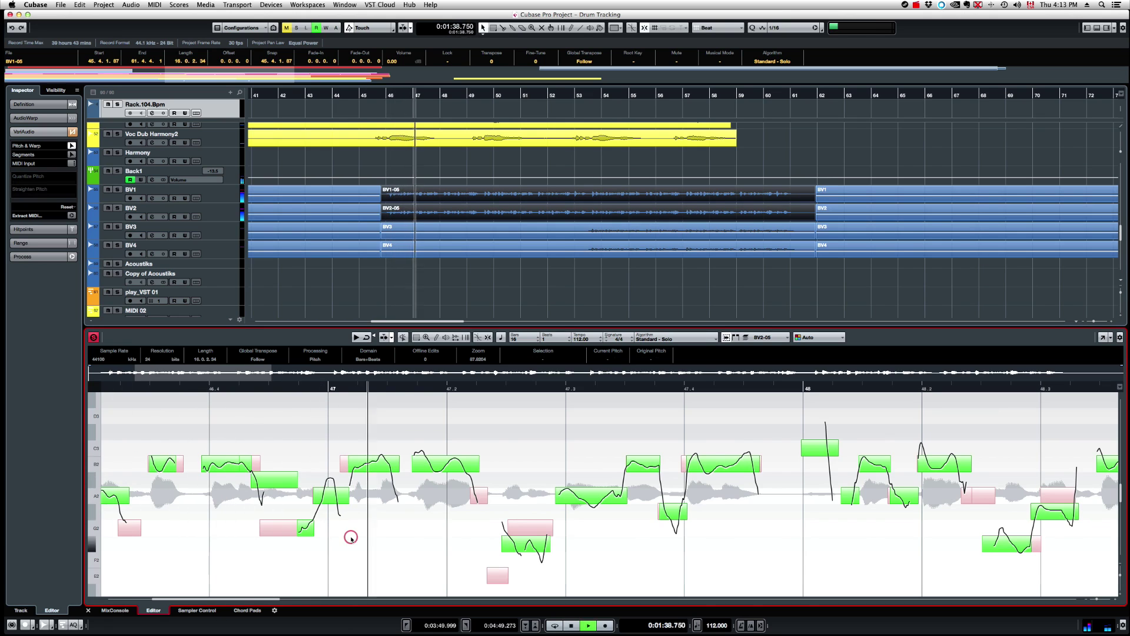
key(space)
Step: Lower a BV1 segment to match BV2, raise a BV2 segment a semitone, and audition
drag(277, 527, 340, 542)
key(space)
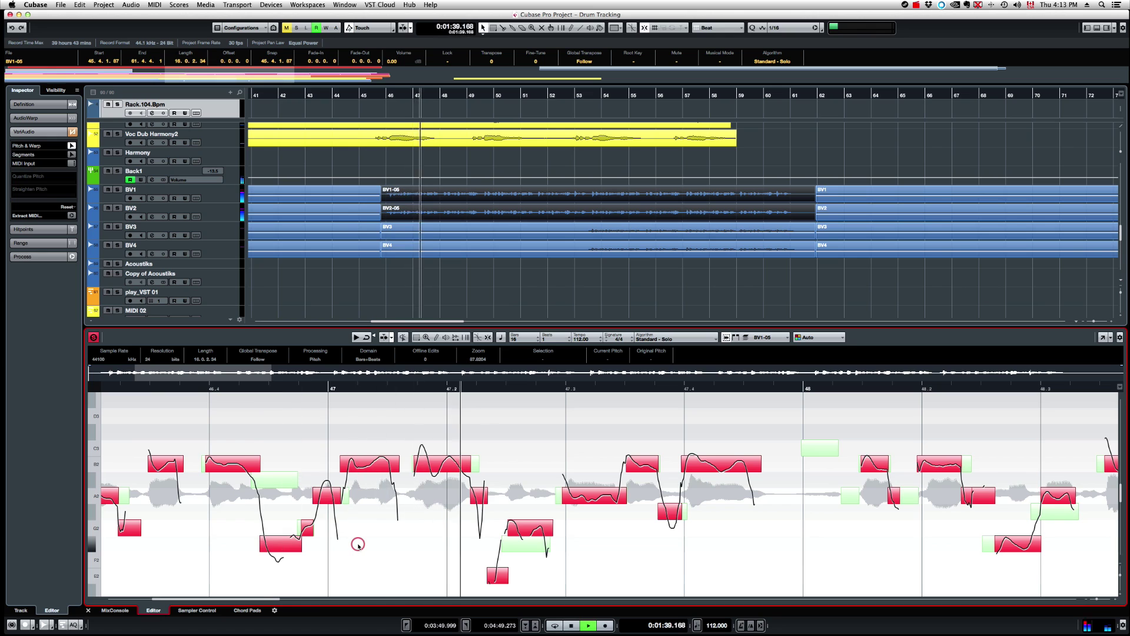
key(space)
drag(529, 544, 530, 533)
key(space)
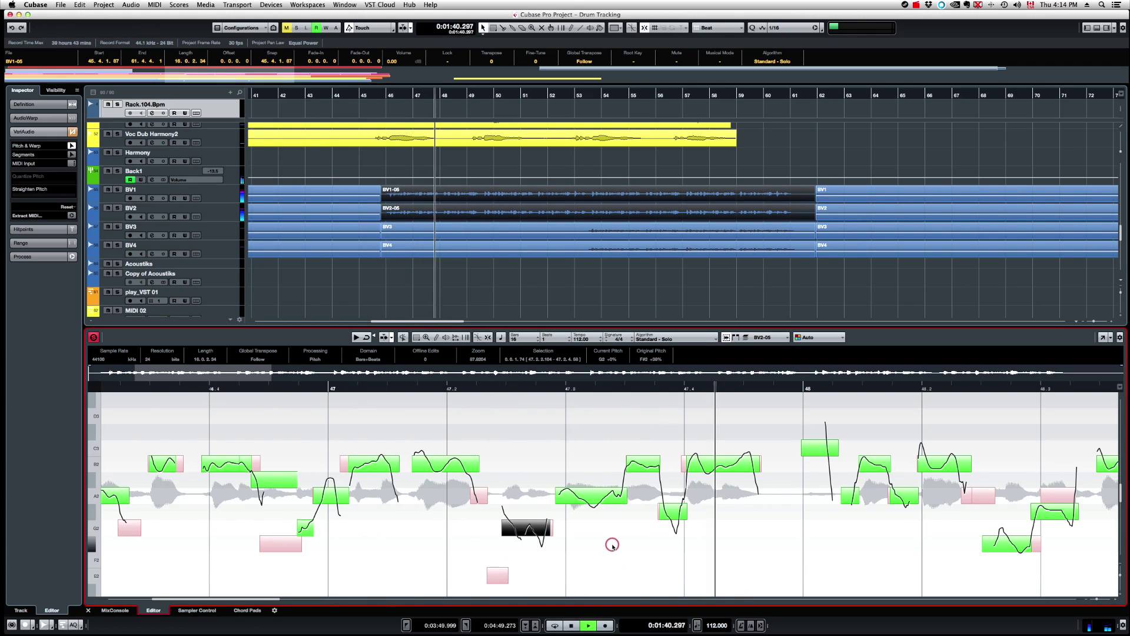
key(space)
Step: Raise the G#2 segment to A2 and audition the correction
scroll(620, 549, right, 5)
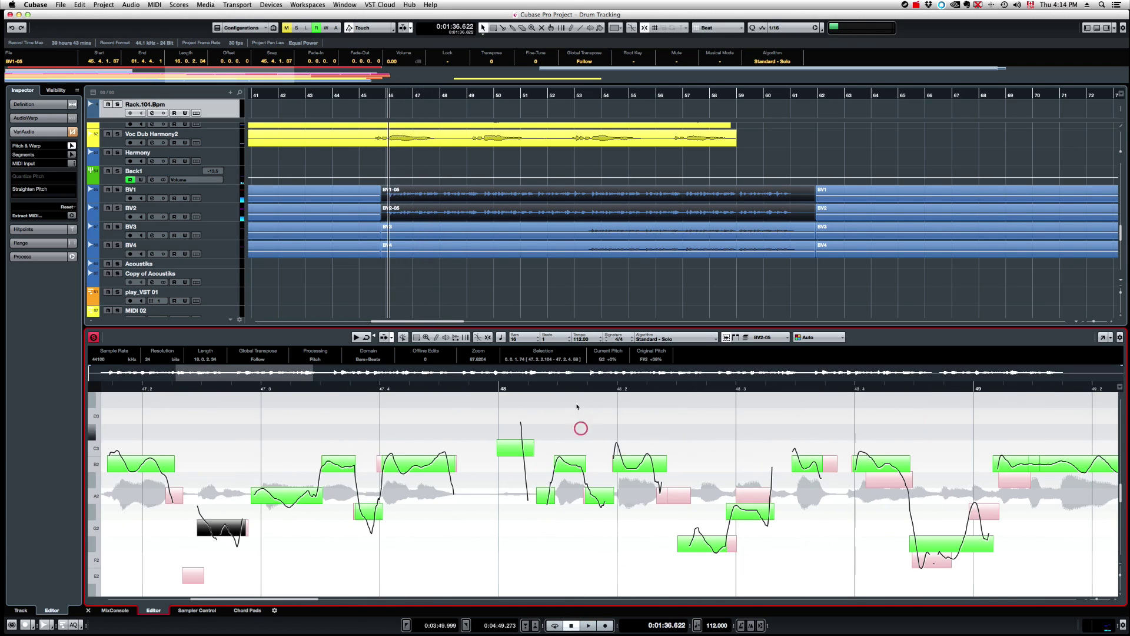
key(space)
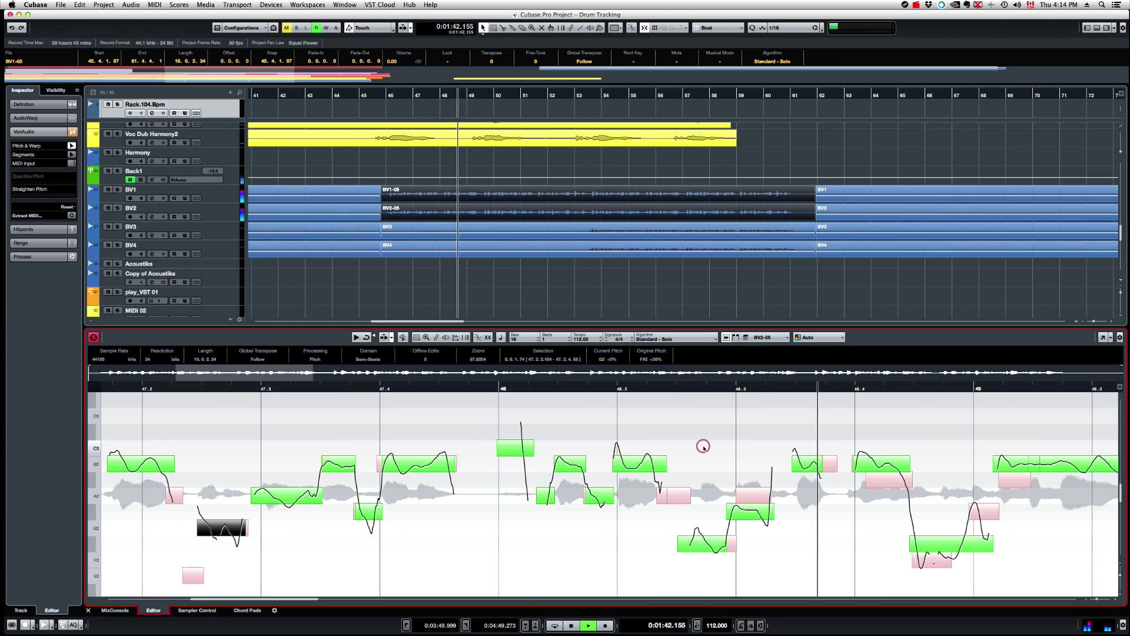
key(space)
click(755, 501)
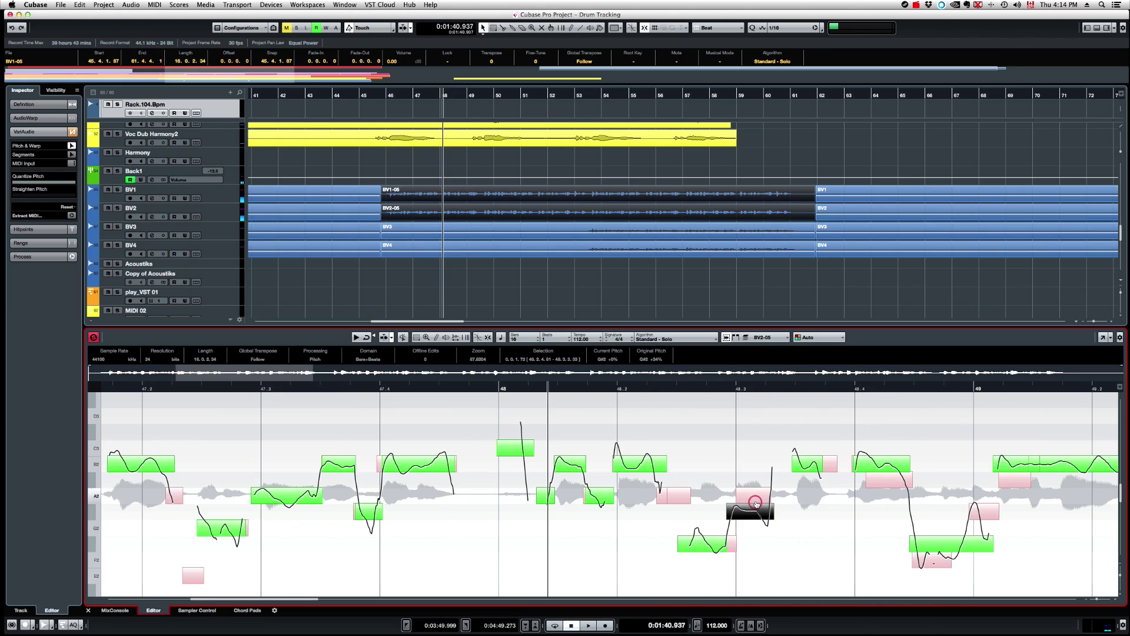
drag(756, 495, 735, 496)
key(space)
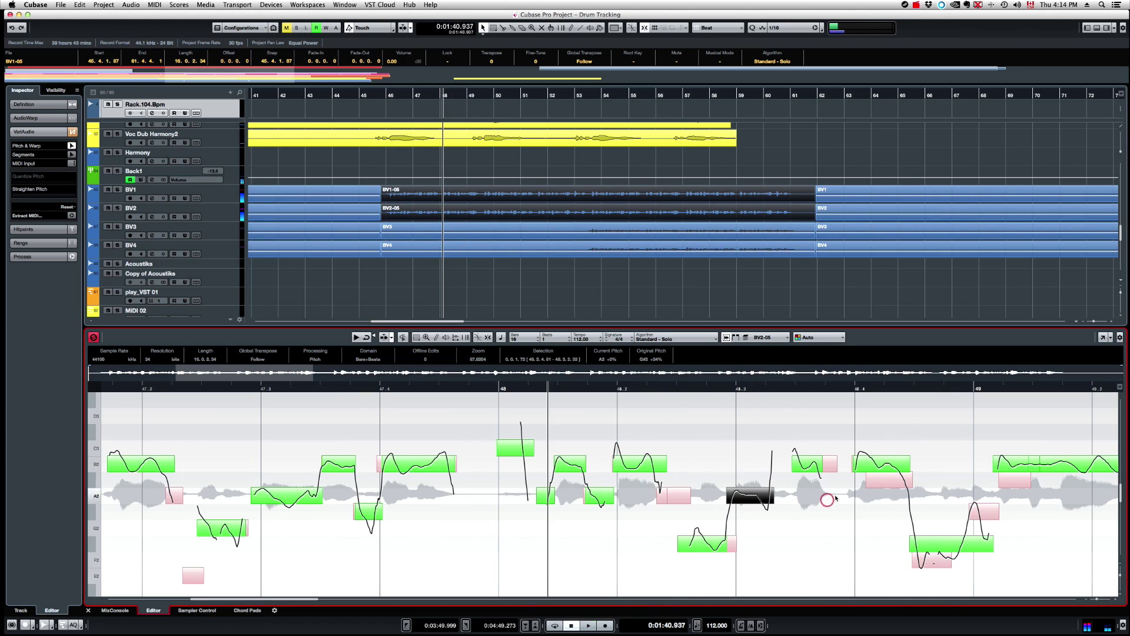
key(space)
Step: On BV1, raise a segment to B2, E2 to F#2, and a small A#2 to B2
click(883, 483)
drag(882, 484, 874, 490)
key(space)
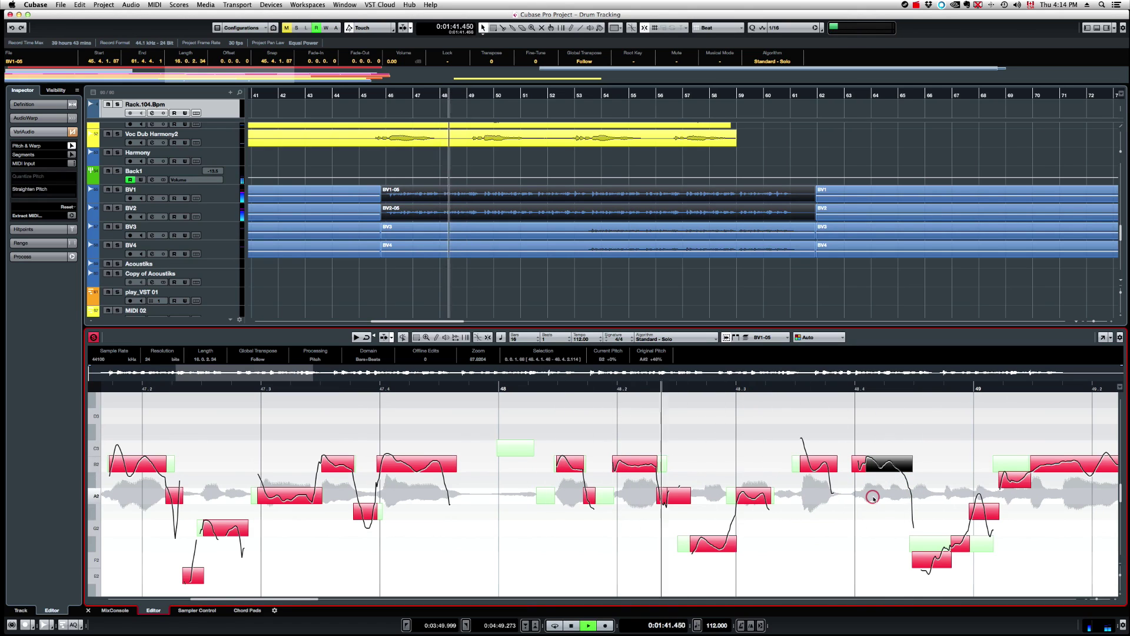
click(845, 537)
key(space)
drag(648, 573, 640, 555)
key(space)
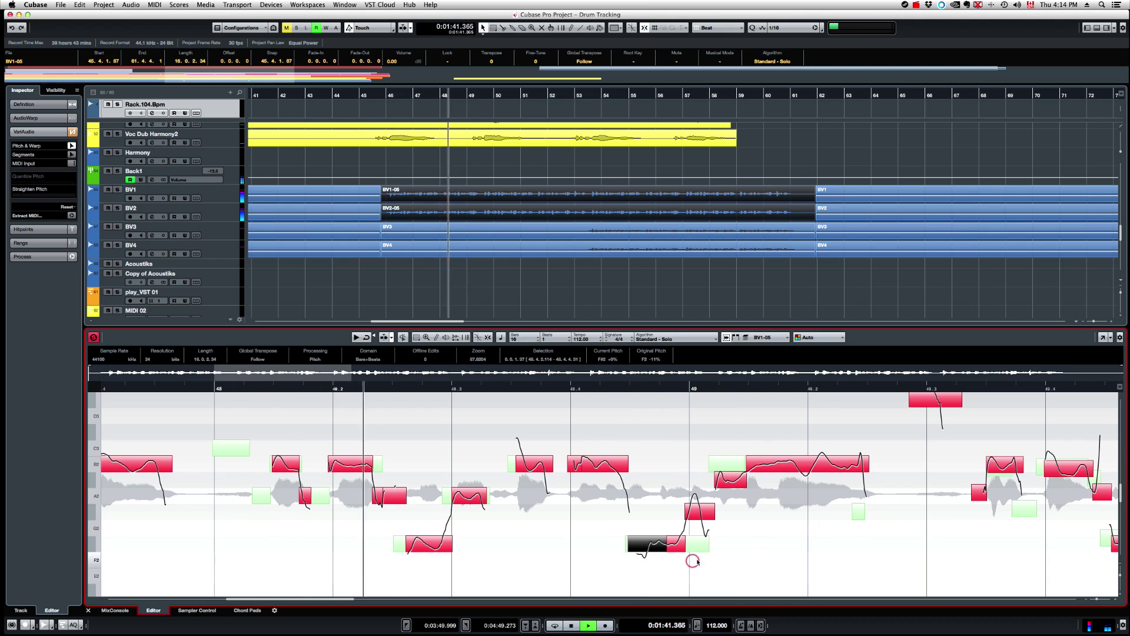
click(781, 521)
key(space)
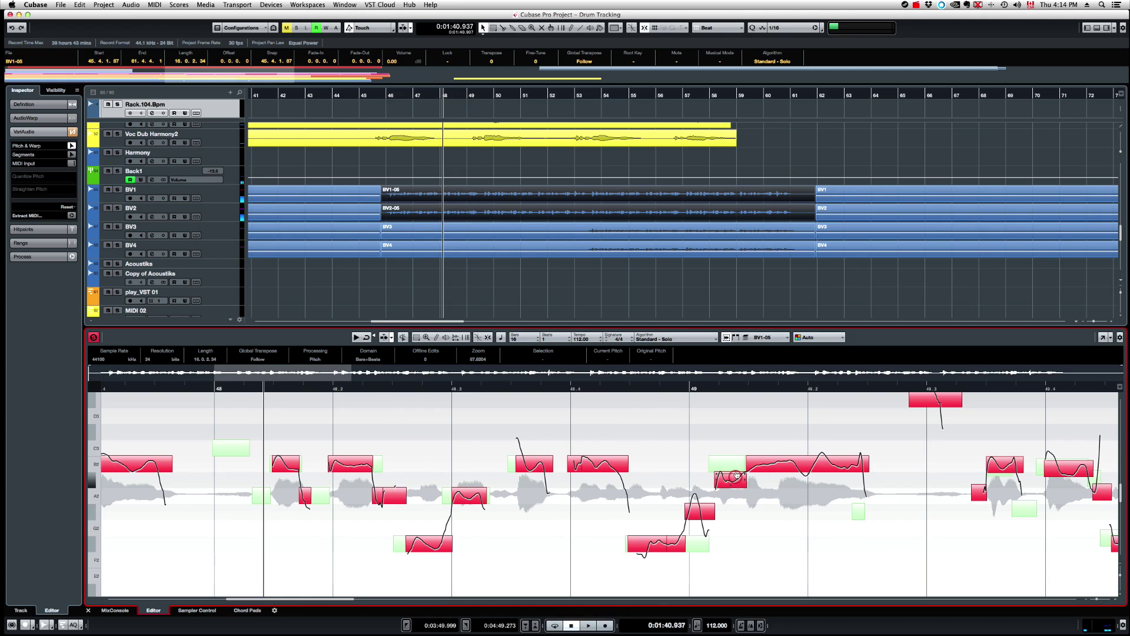
drag(736, 472, 737, 458)
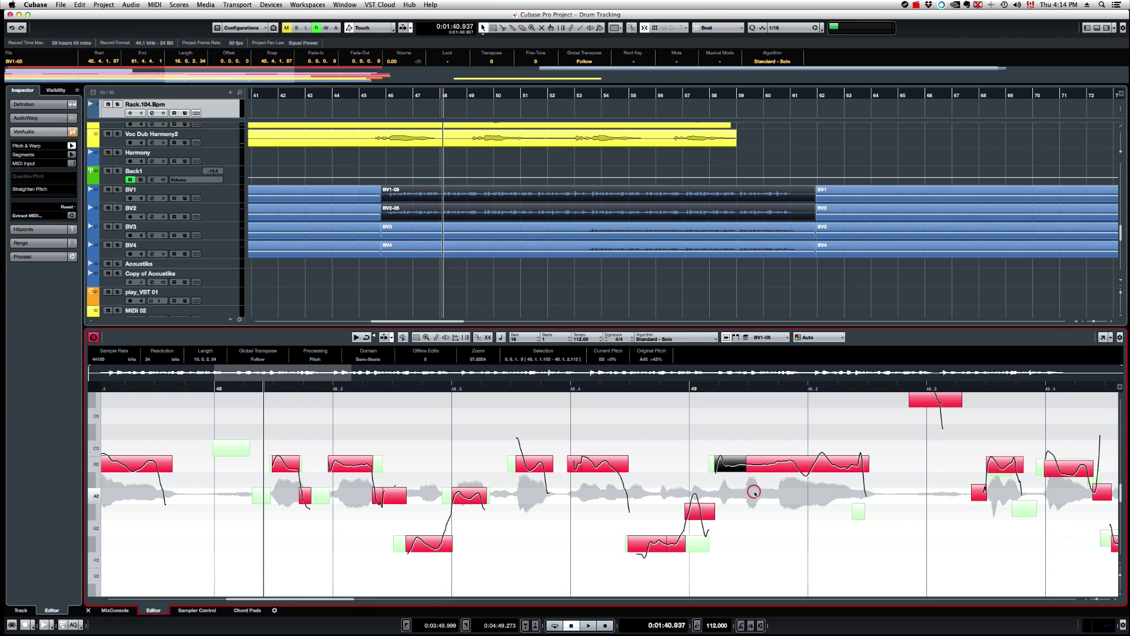
Step: Move a BV2 segment to F#2, split it, and raise the low note to G2
key(space)
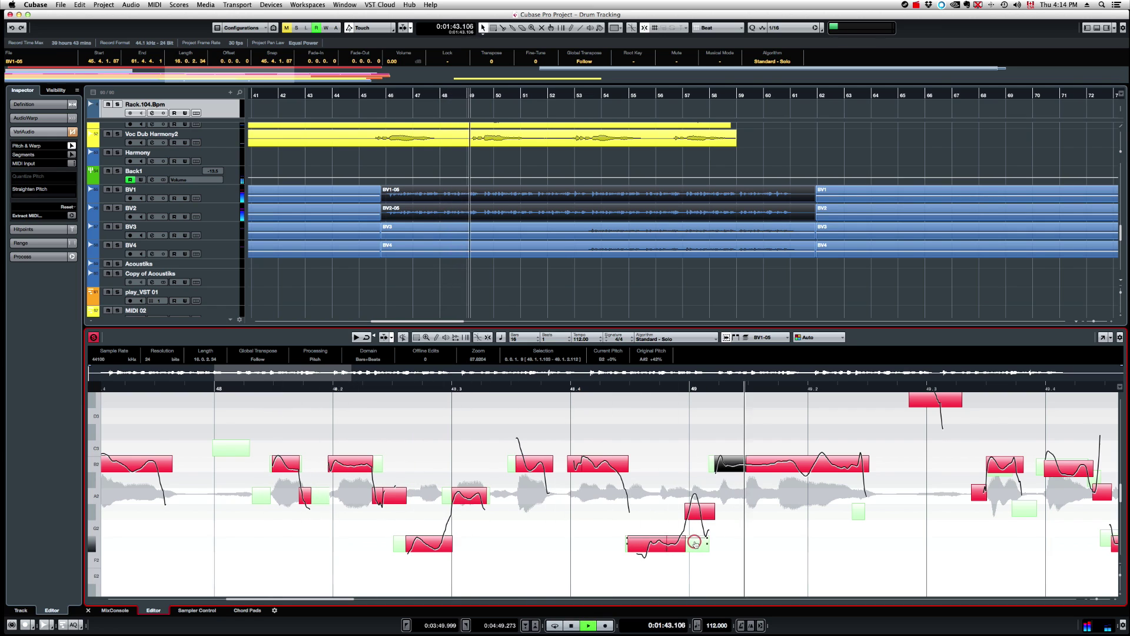
click(695, 543)
key(Up)
key(Up)
key(space)
key(Down)
key(Down)
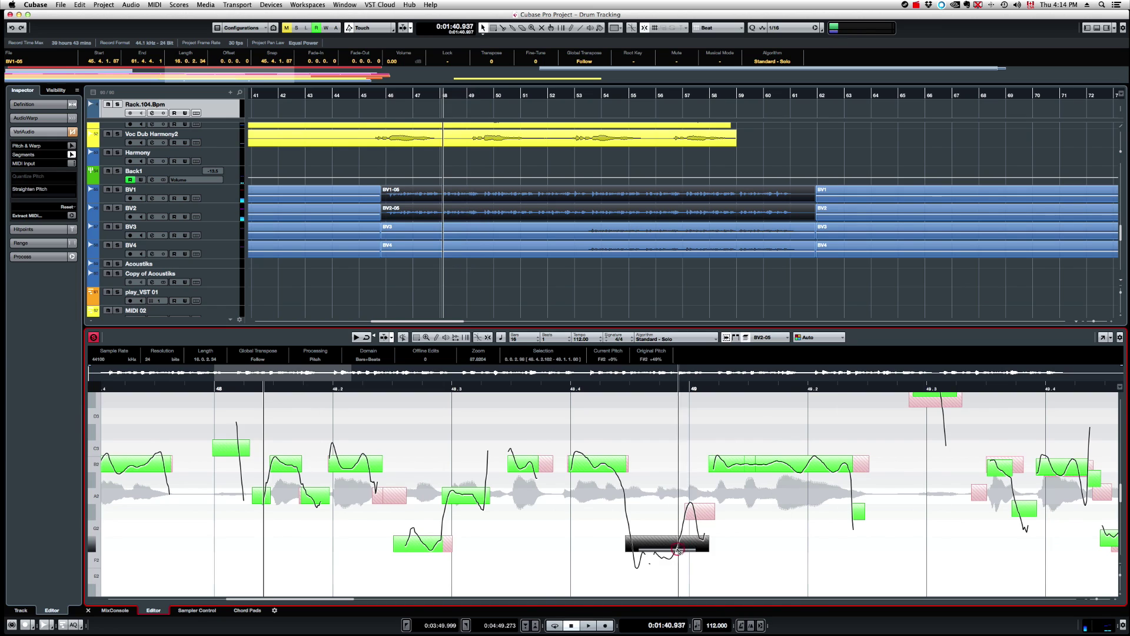
click(677, 549)
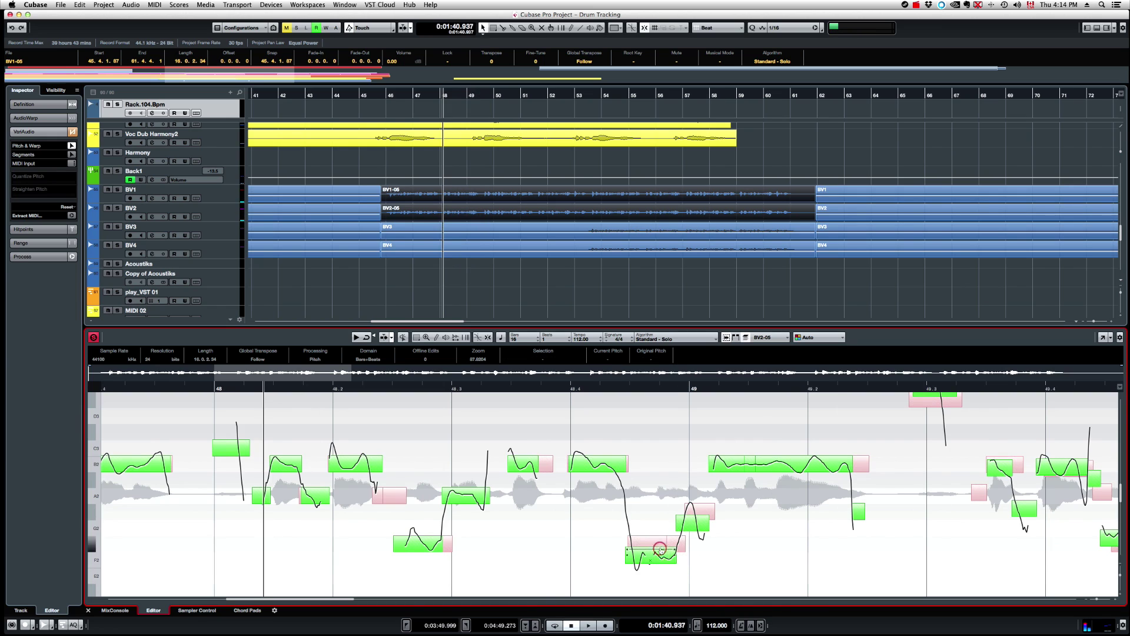
drag(663, 555, 663, 542)
Step: Select the following BV2 note and audition the corrected passage twice
click(693, 511)
key(space)
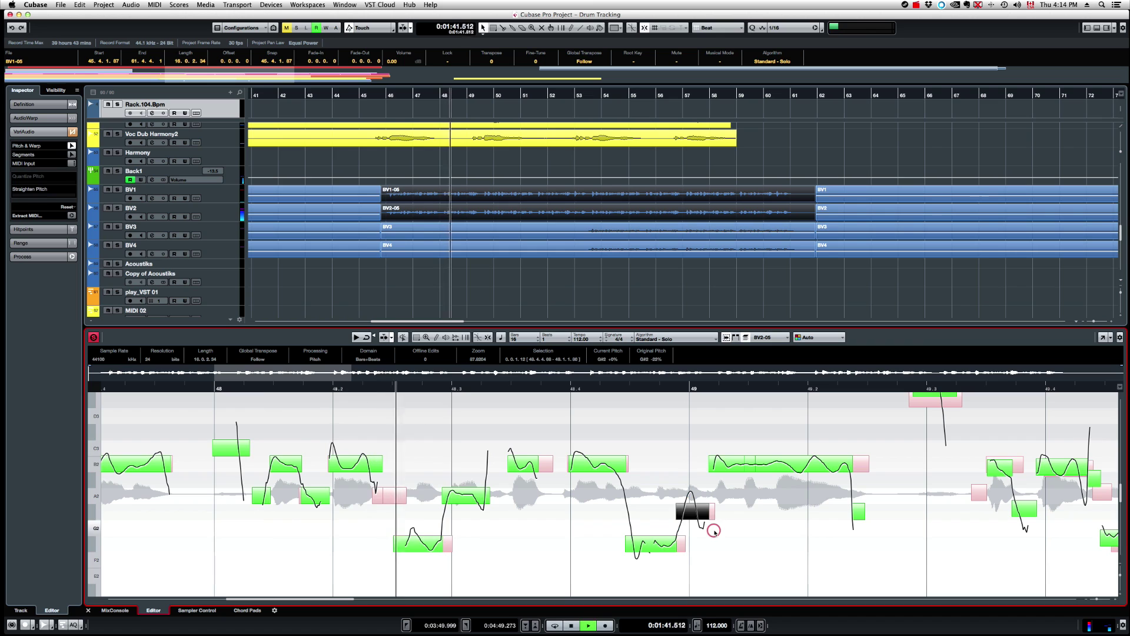
key(space)
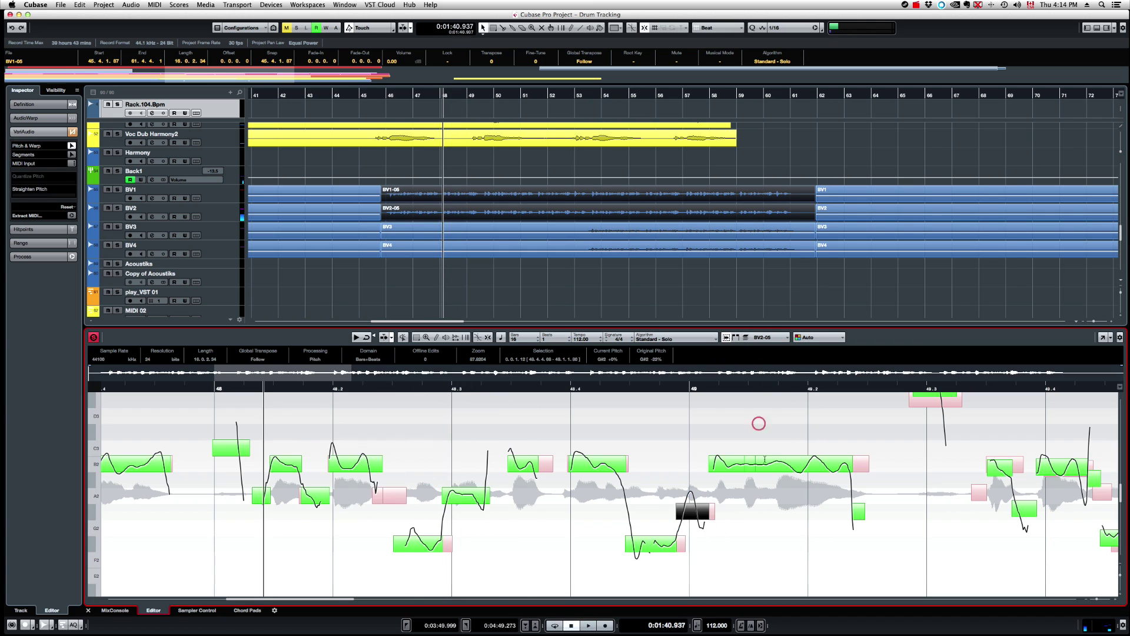
key(space)
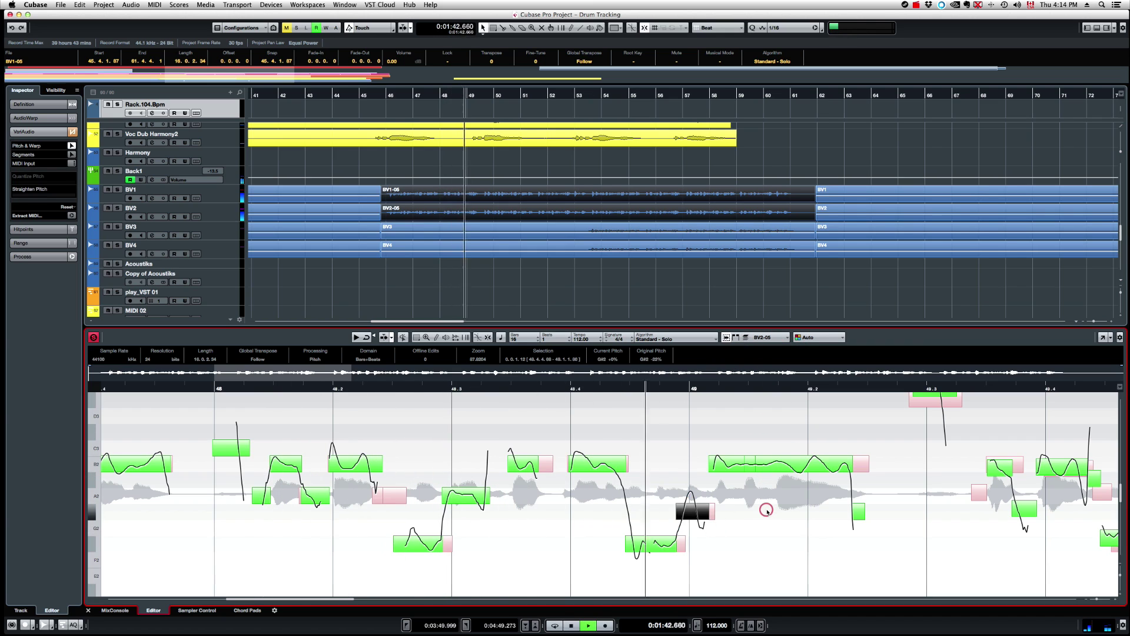
click(793, 542)
key(space)
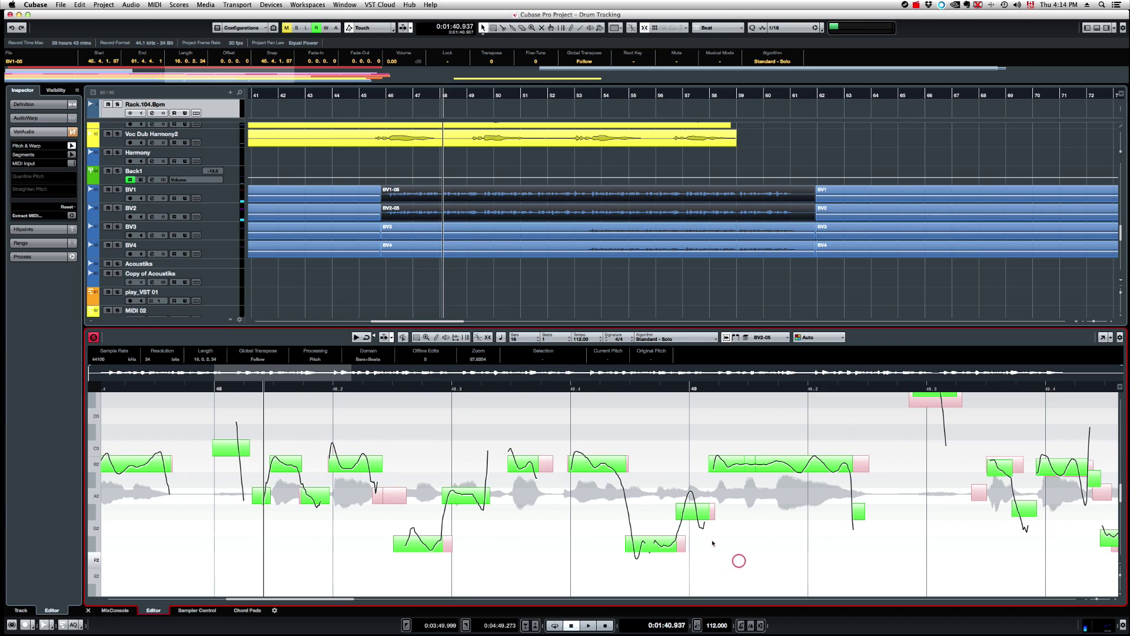
Step: Switch between BV1 and BV2 to compare, zoom out to bars 46–57, and set the cursor at bar 46
click(682, 544)
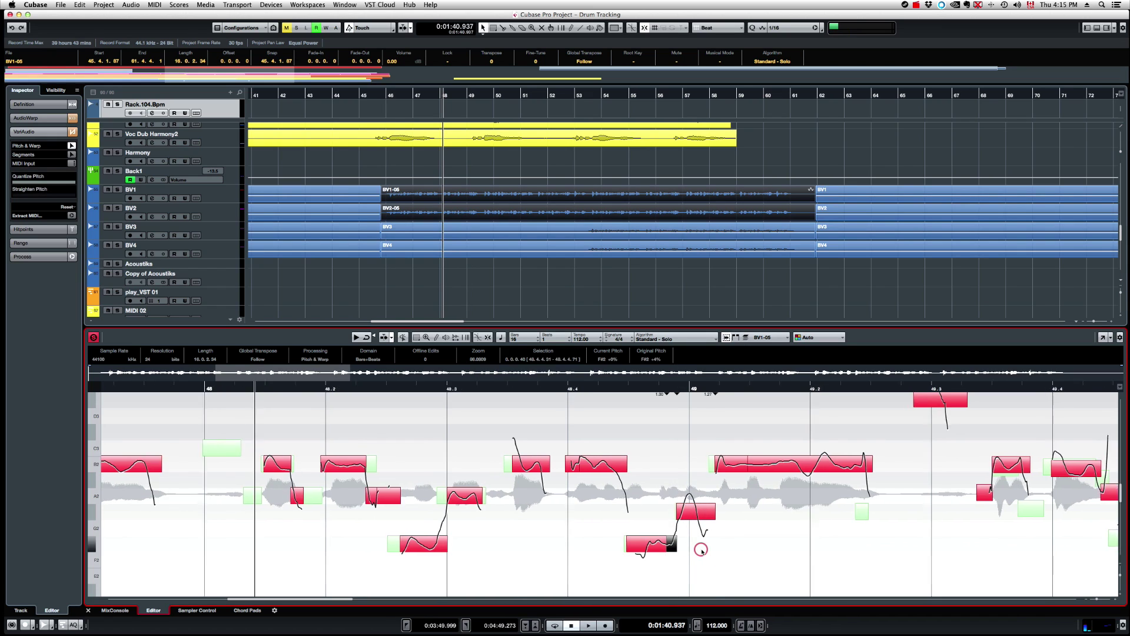
scroll(700, 549, up, 1)
key(space)
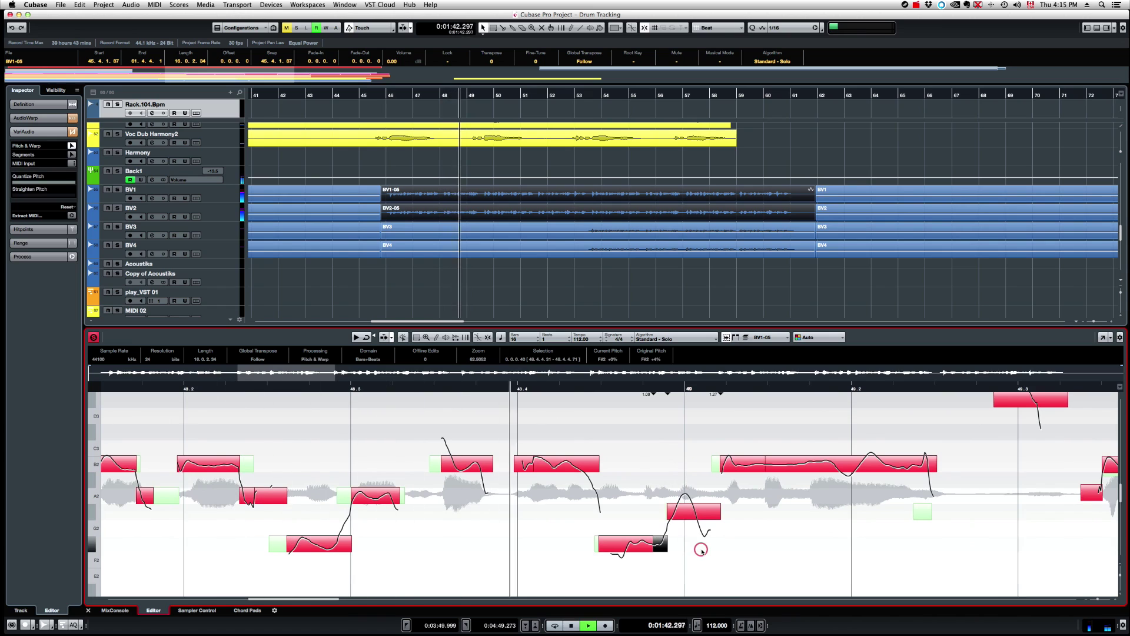
key(space)
click(289, 544)
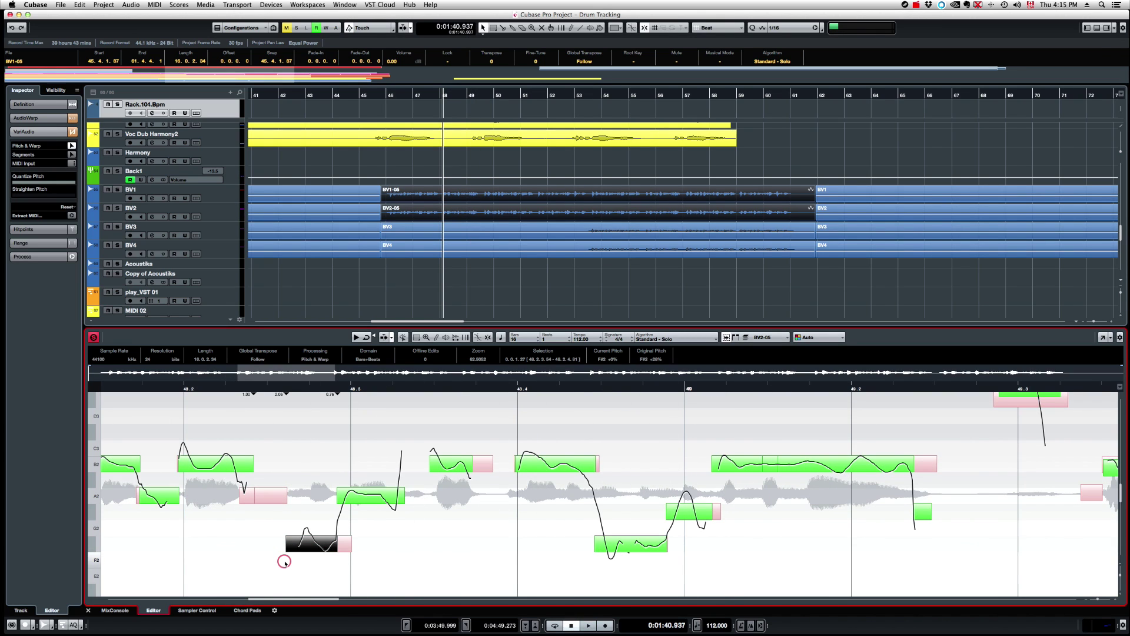
click(480, 463)
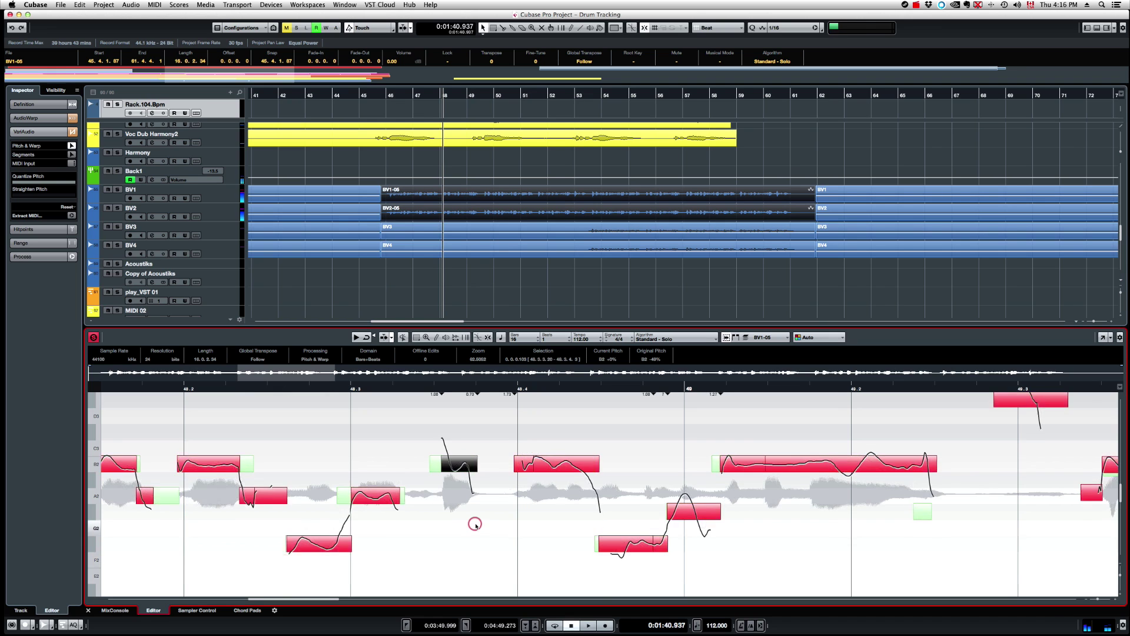
scroll(469, 522, down, 3)
click(122, 387)
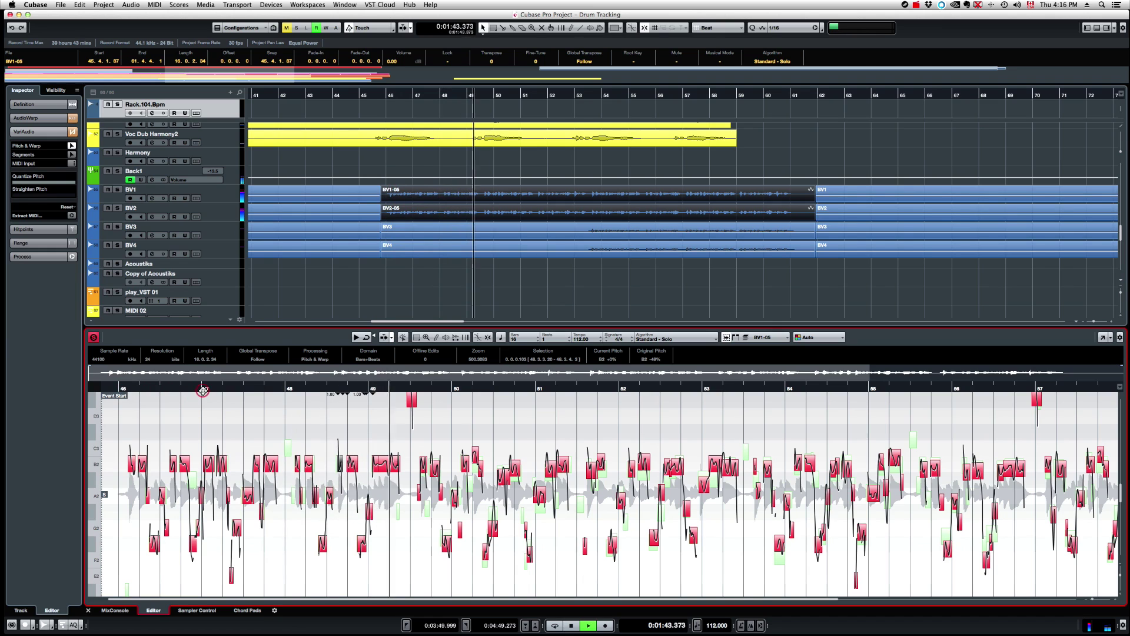
key(space)
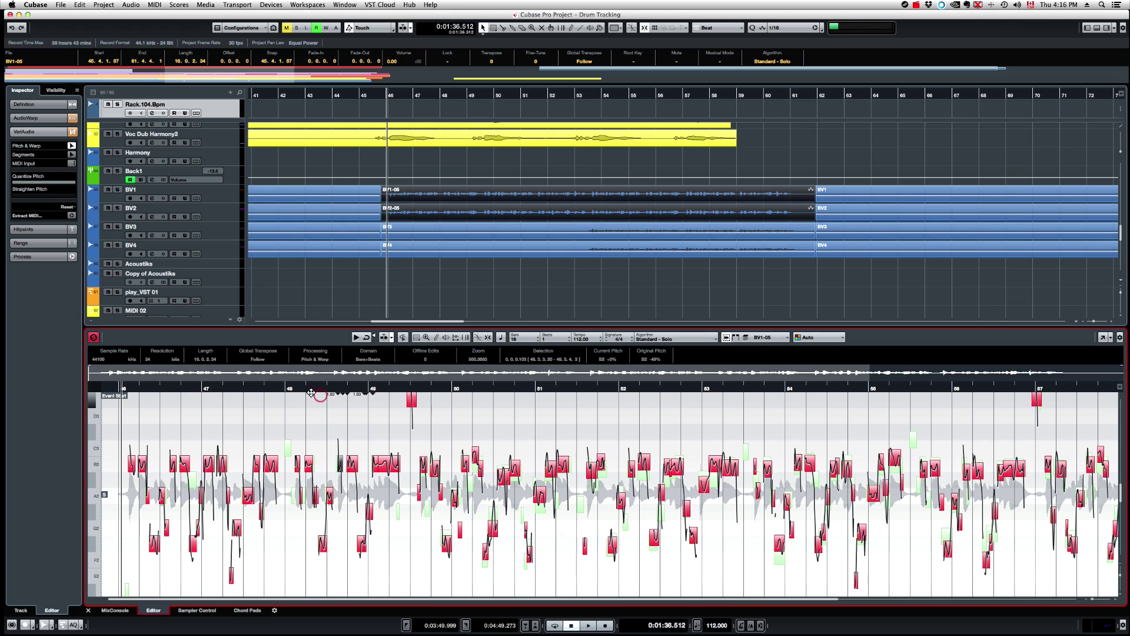
drag(245, 386, 169, 384)
key(space)
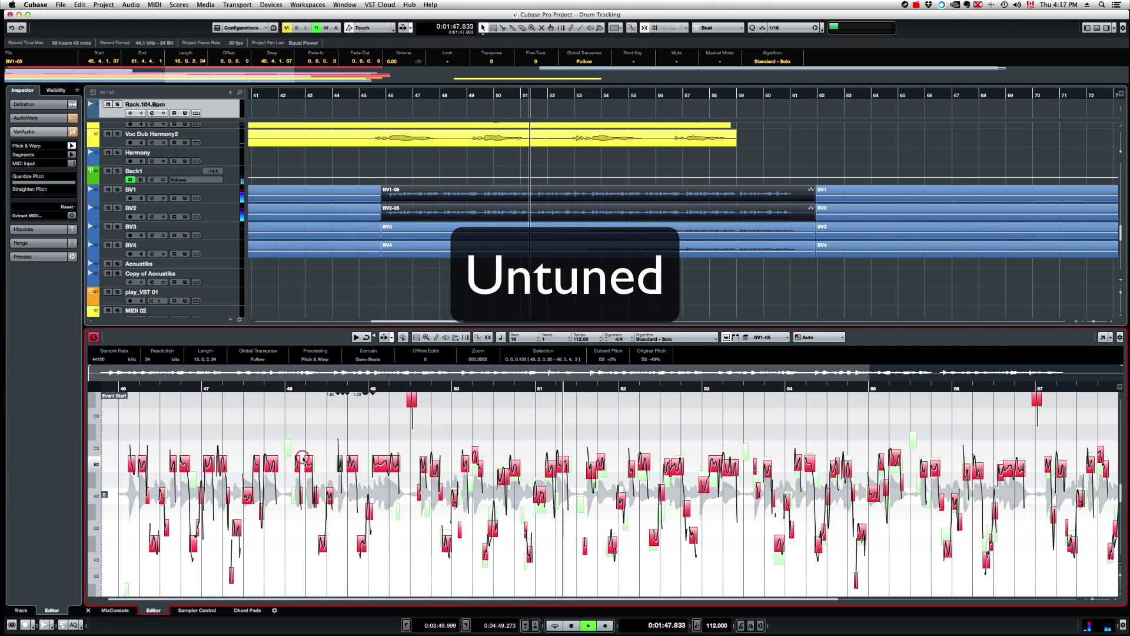
key(space)
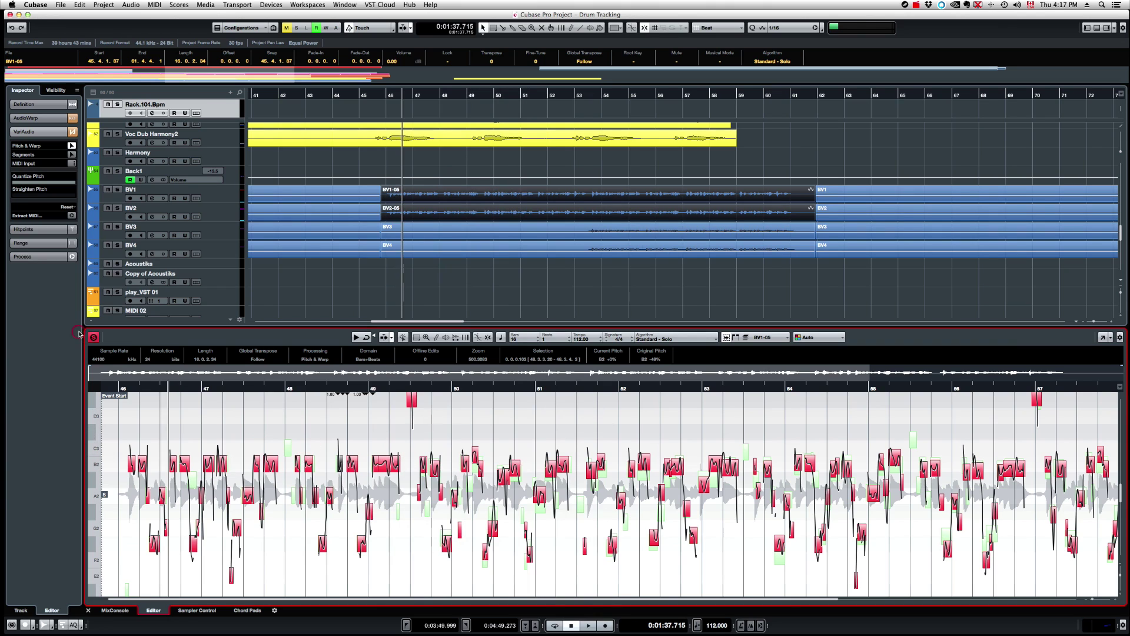
key(space)
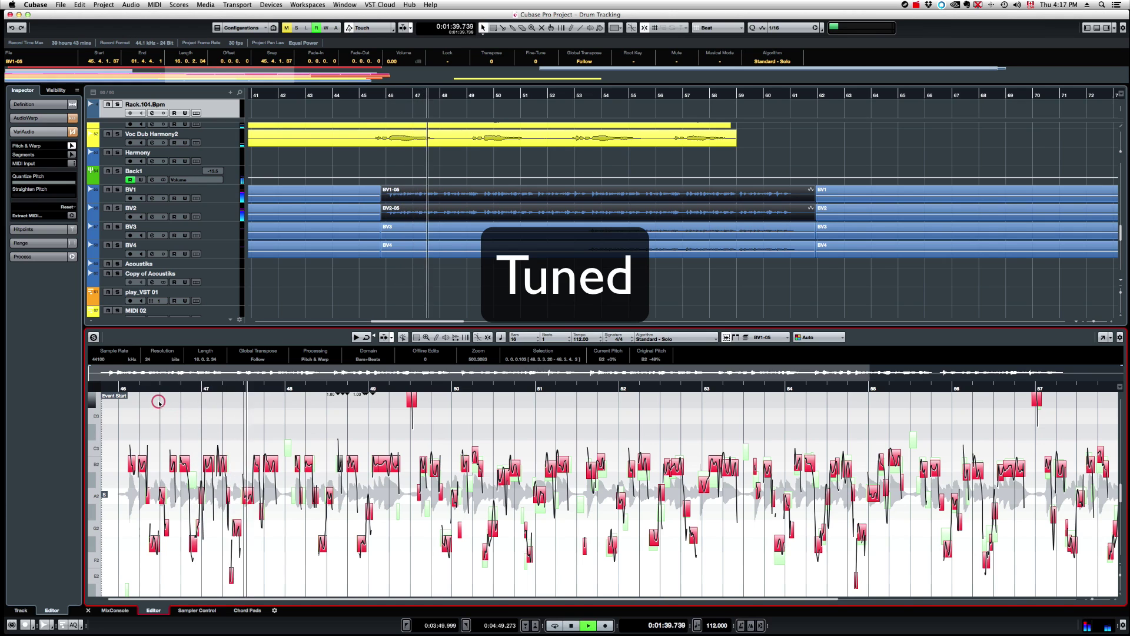
key(F3)
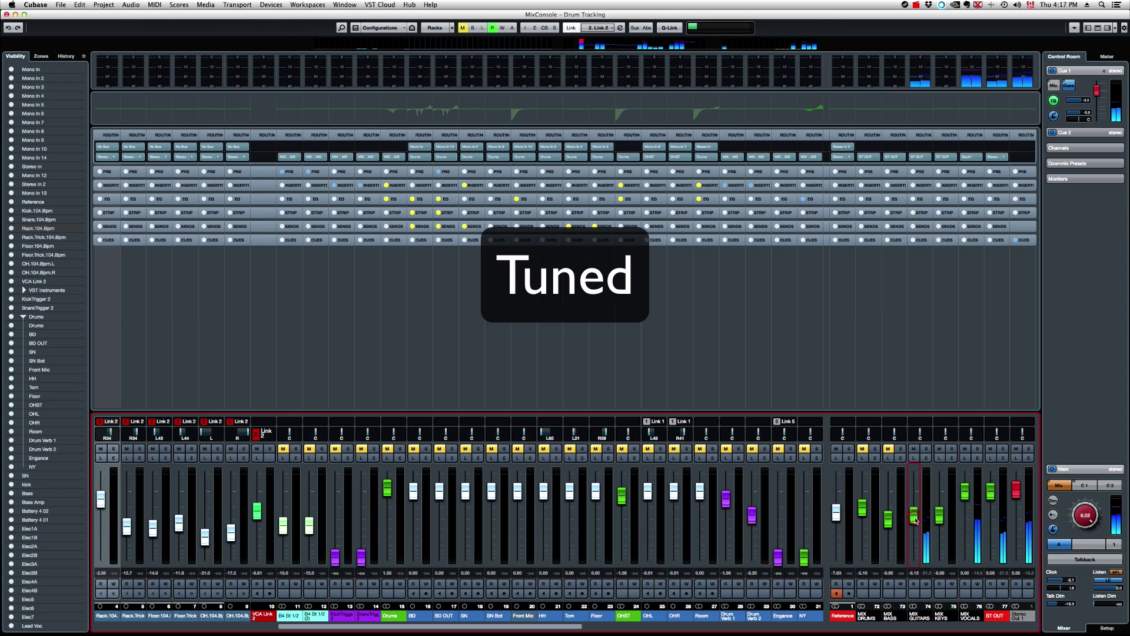
key(F3)
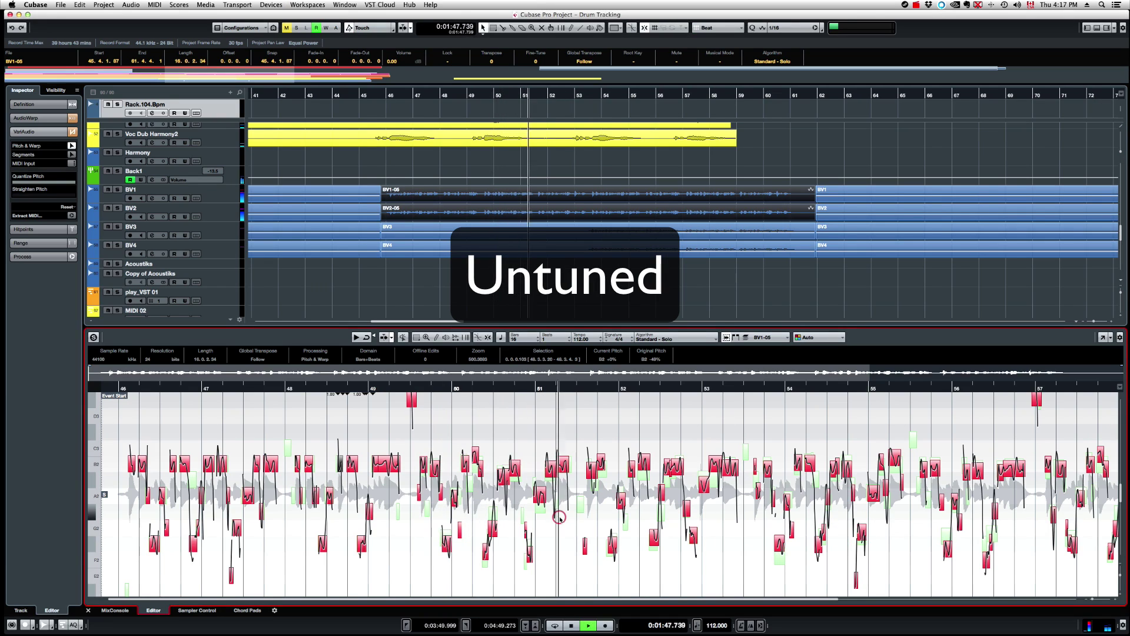
key(space)
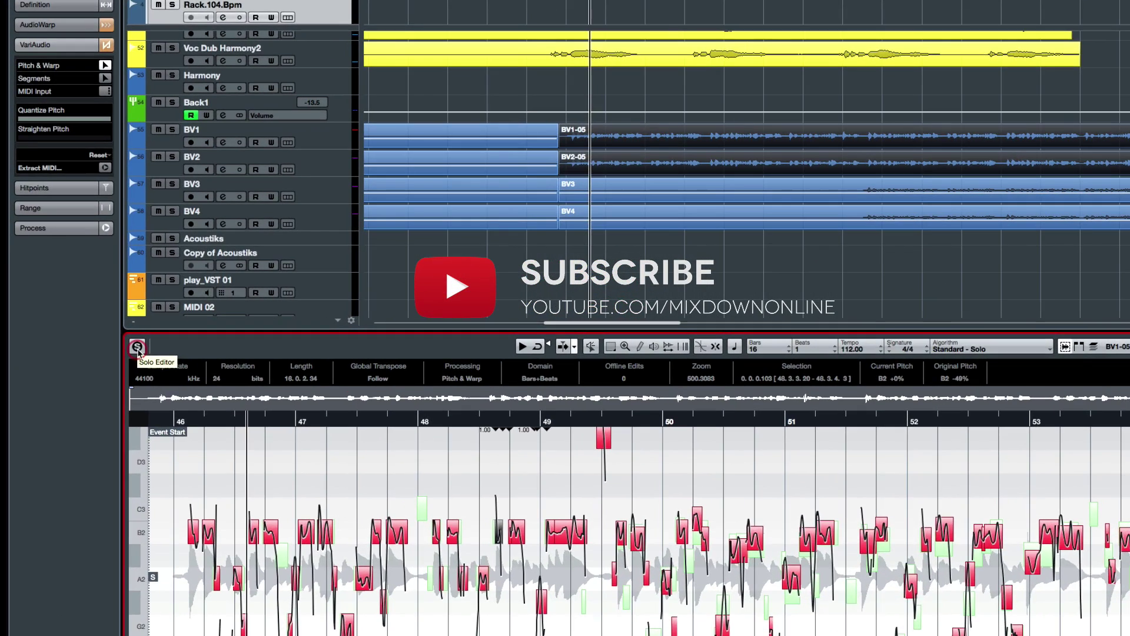
Step: Turn on Solo Editor and Acoustic Feedback in the Sample Editor, then zoom to bar 48
click(137, 348)
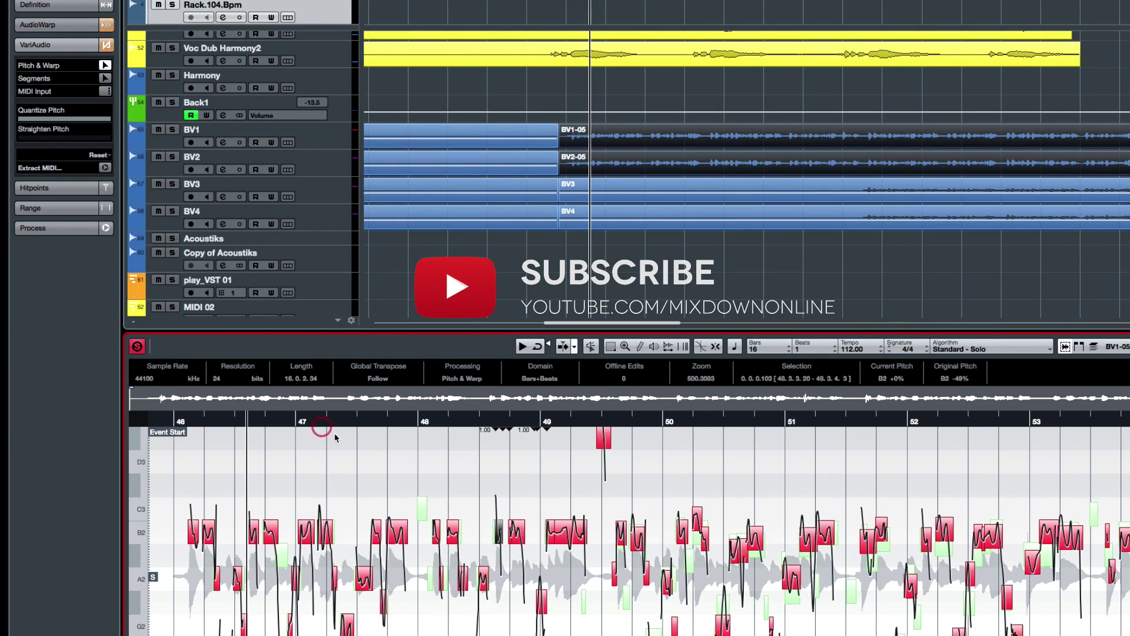
click(591, 346)
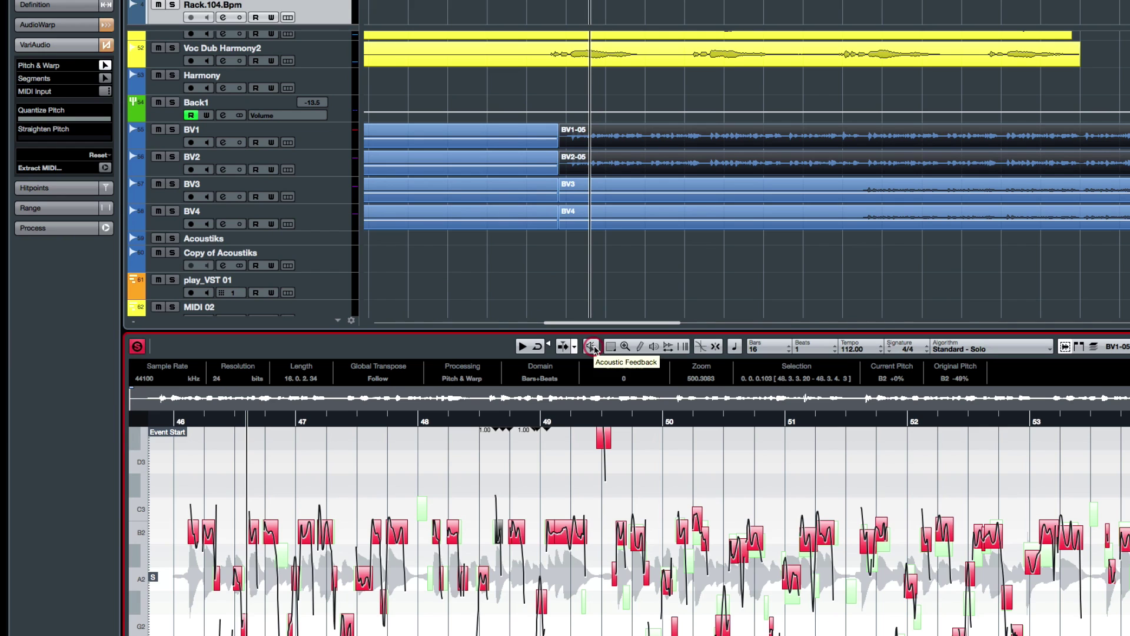
click(511, 490)
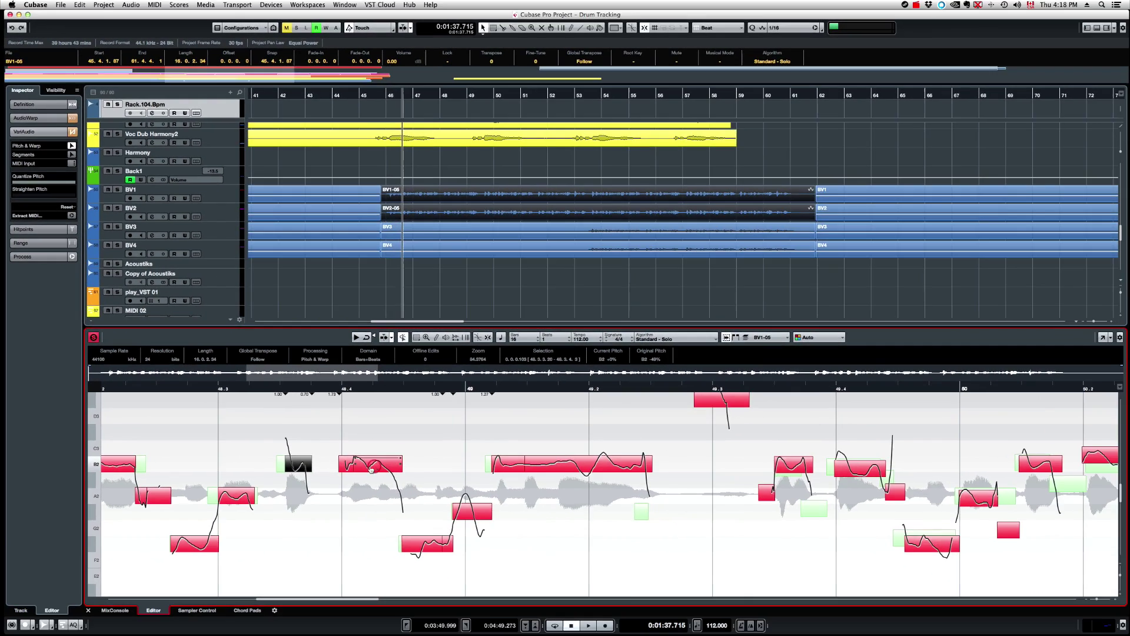
click(541, 536)
click(368, 468)
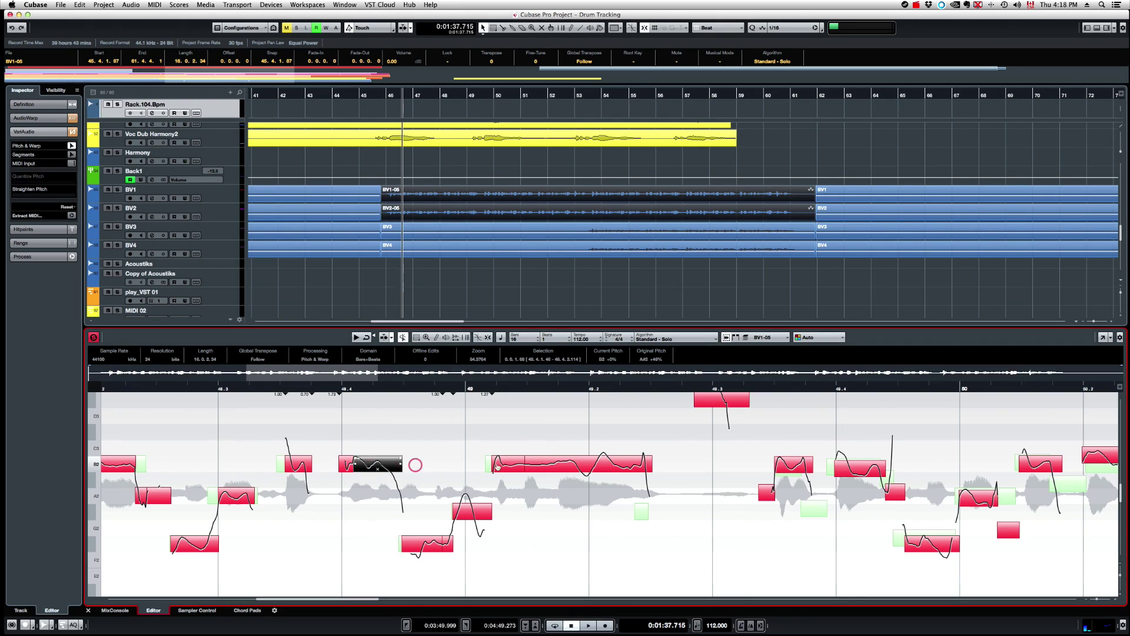
click(561, 473)
click(562, 473)
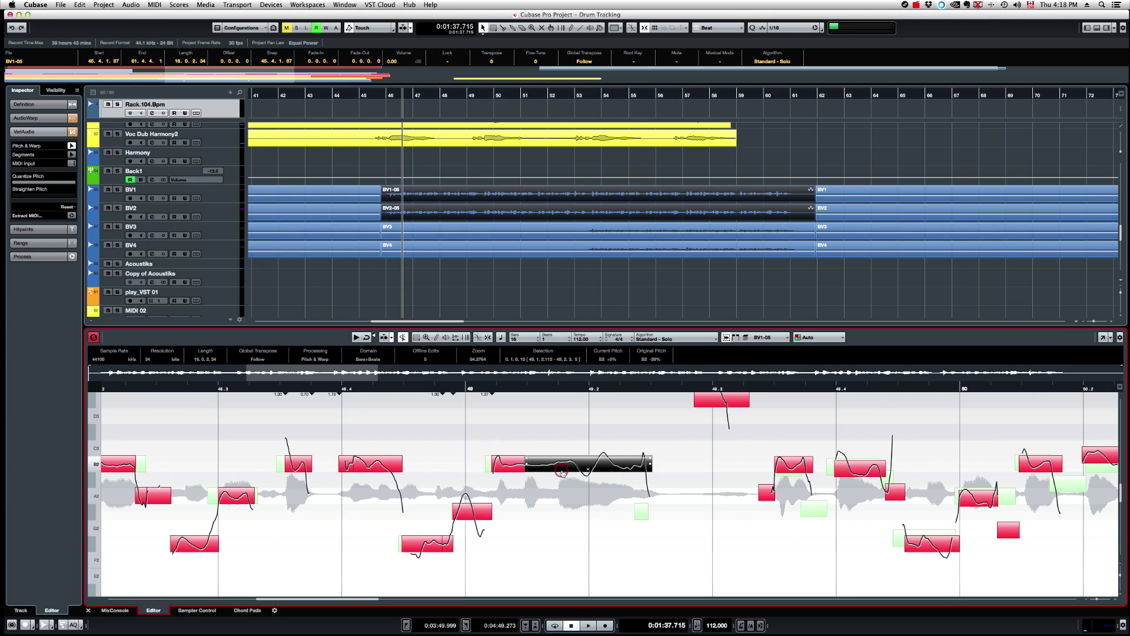
drag(587, 390, 476, 424)
drag(534, 447, 504, 473)
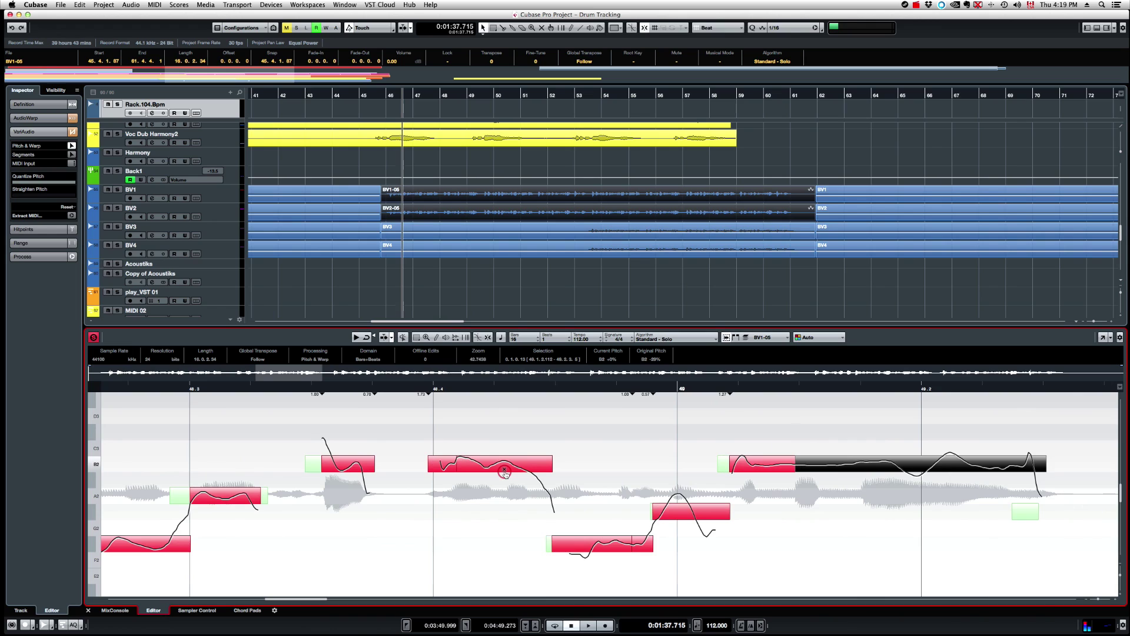
click(504, 472)
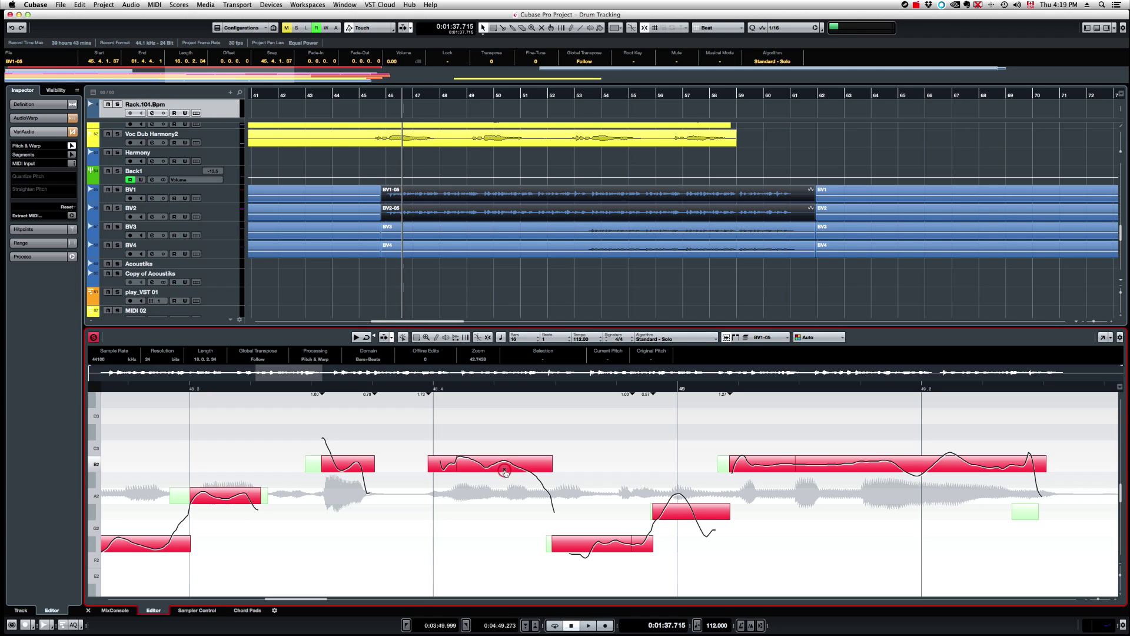
key(g)
key(g)
key(g)
key(g)
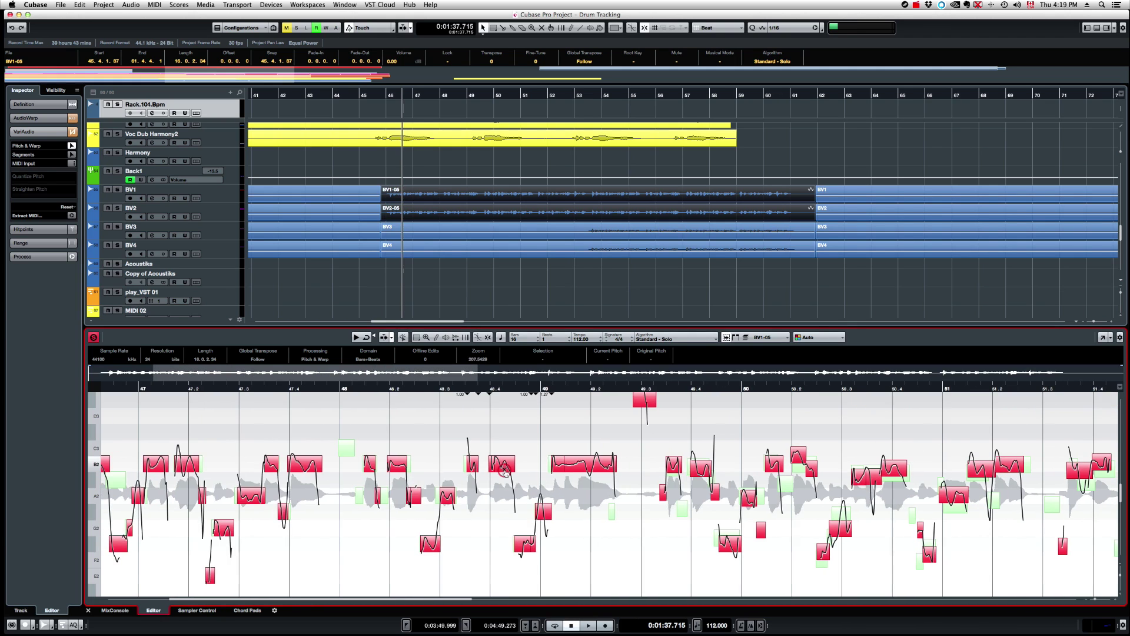